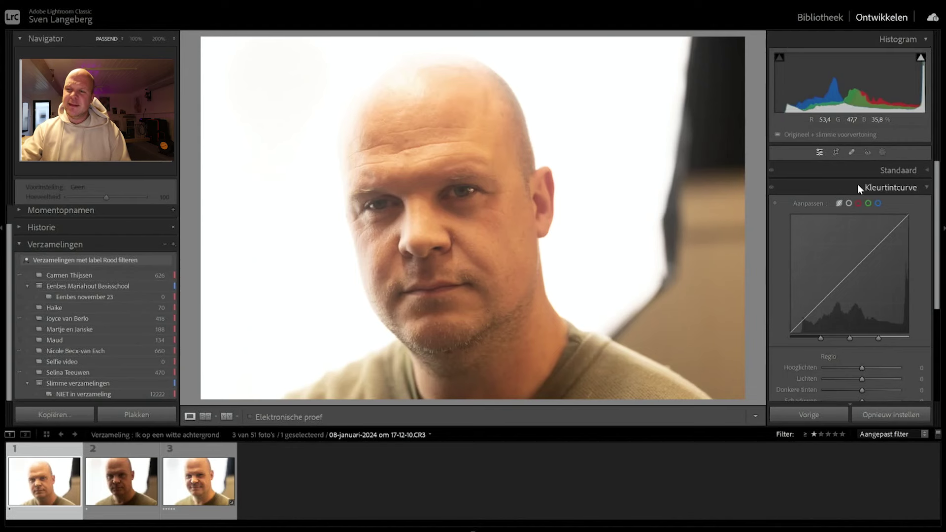
- Undo a trial brightening curve bulge and switch the Tone Curve to a linear point curve
{"action": "left_click_drag", "start_coordinate": [838, 286], "coordinate": [821, 237]}
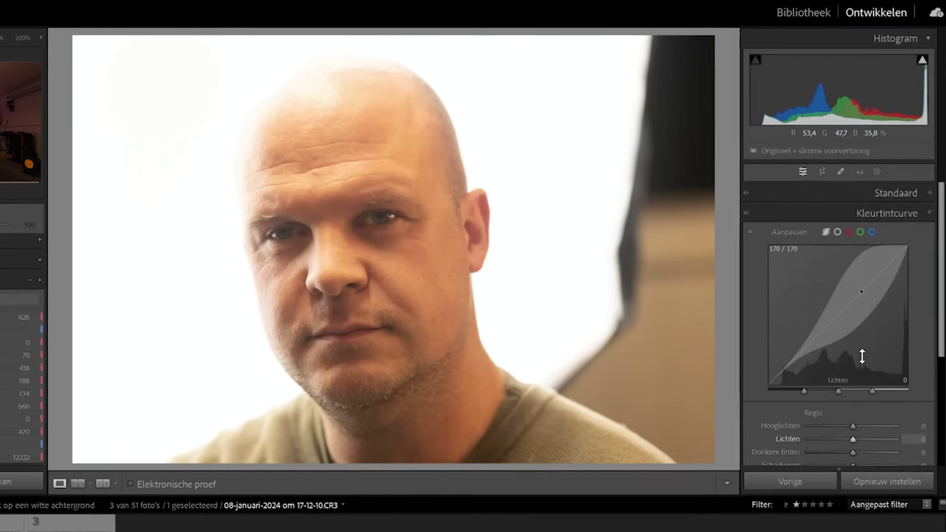
{"action": "key", "text": "ctrl+z"}
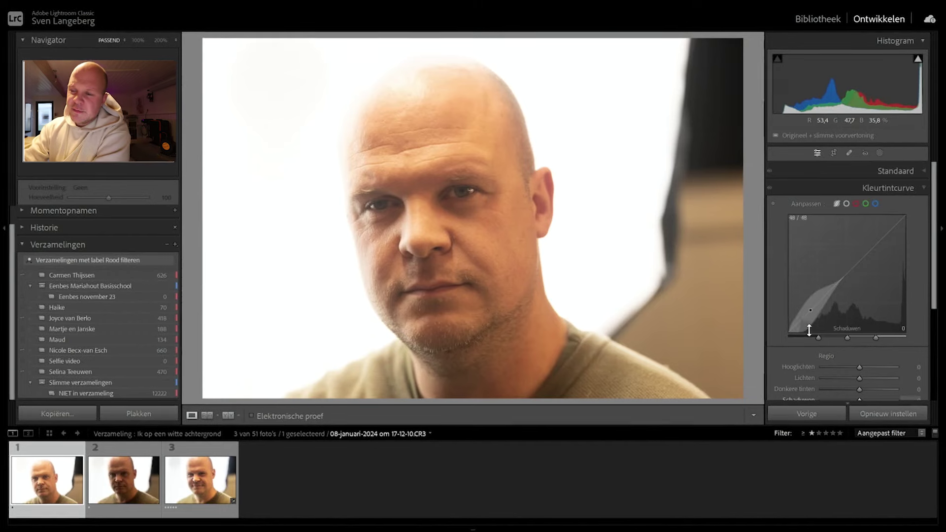
{"action": "left_click", "coordinate": [845, 204]}
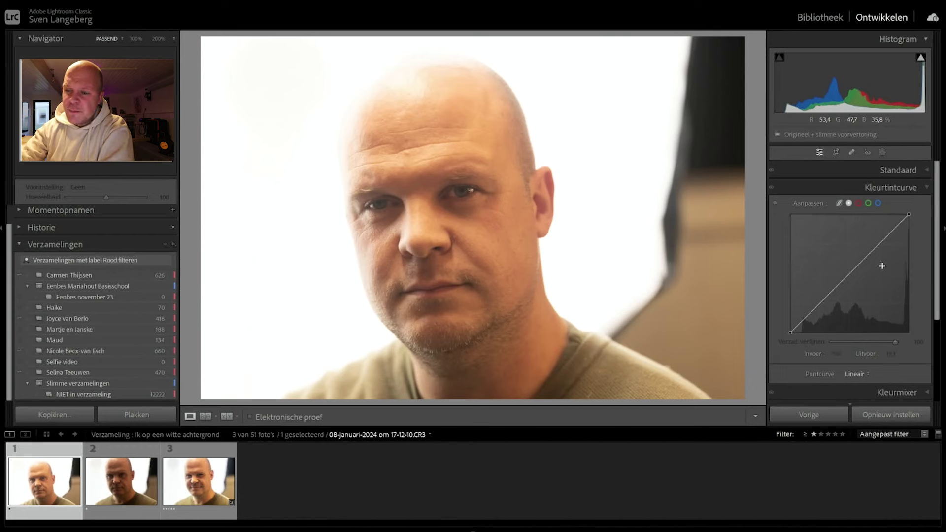
{"action": "left_click", "coordinate": [860, 374]}
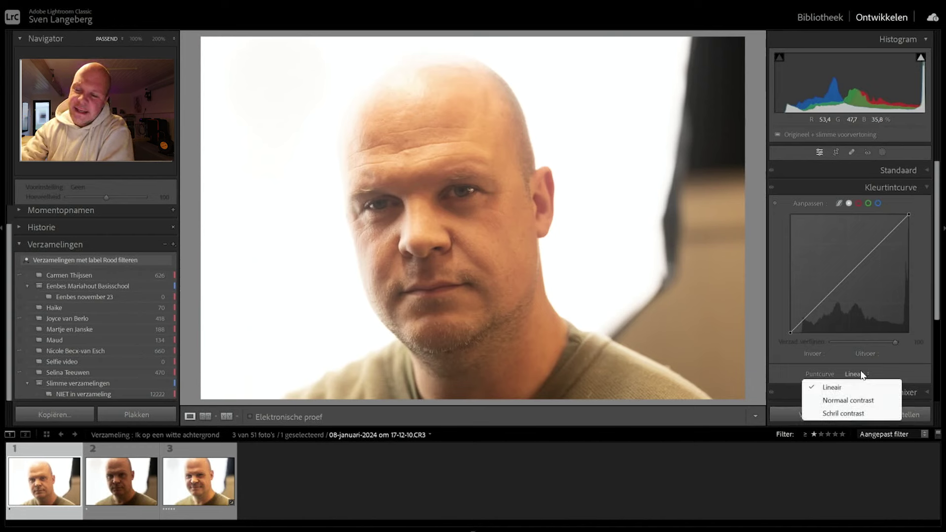
{"action": "left_click", "coordinate": [863, 401]}
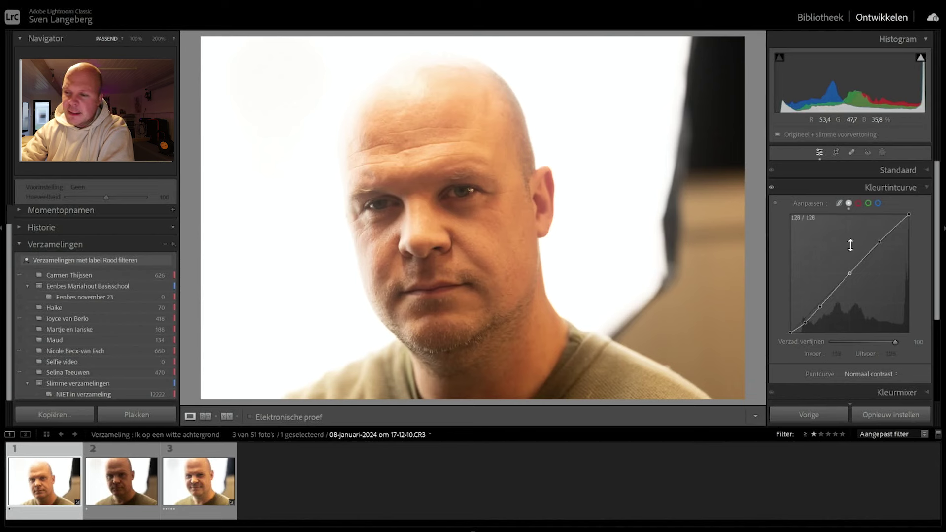
{"action": "left_click", "coordinate": [883, 370]}
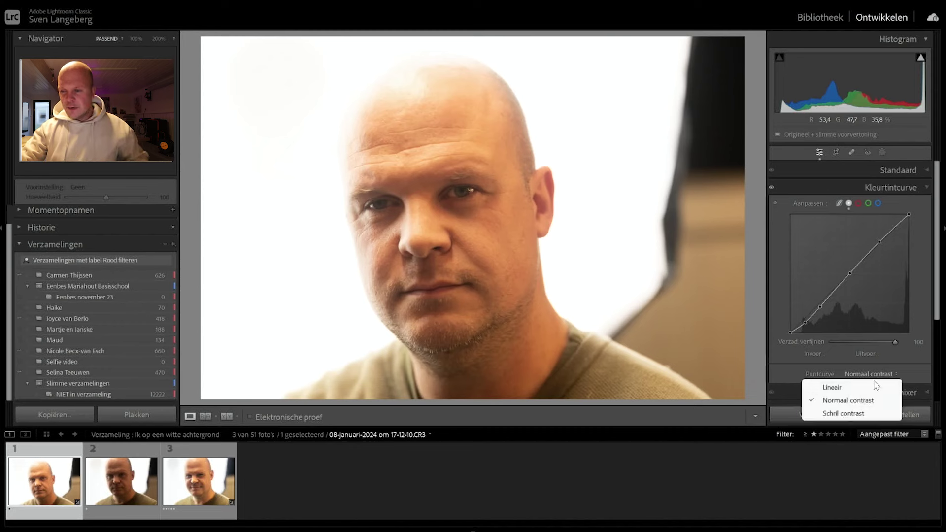
{"action": "left_click", "coordinate": [862, 416]}
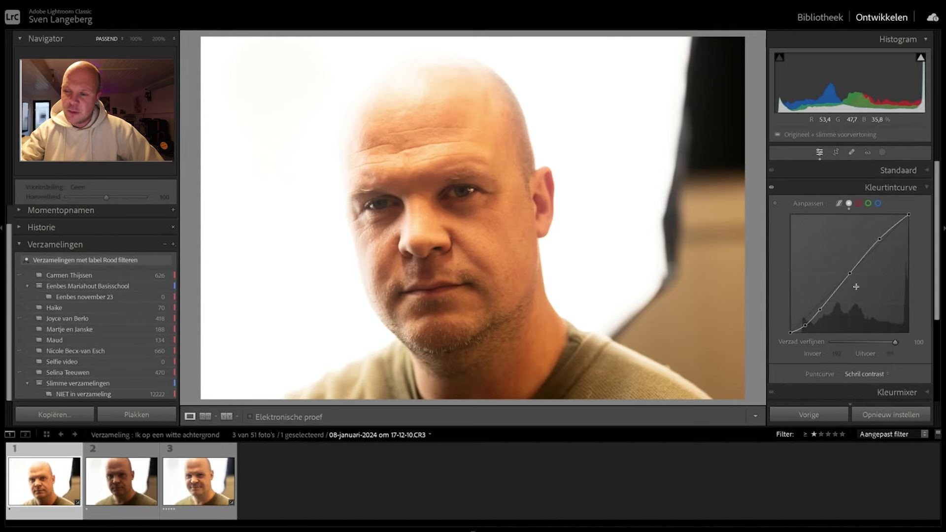
{"action": "left_click", "coordinate": [868, 374]}
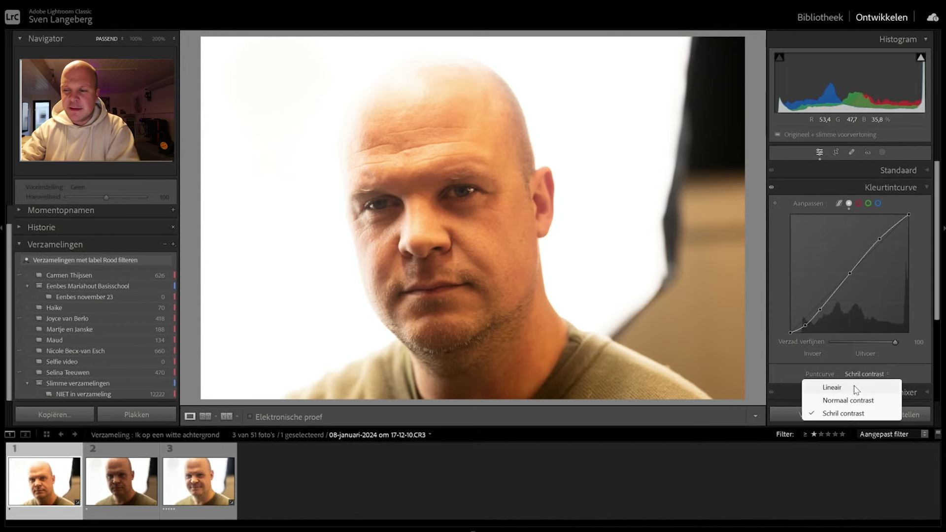
{"action": "left_click", "coordinate": [832, 387]}
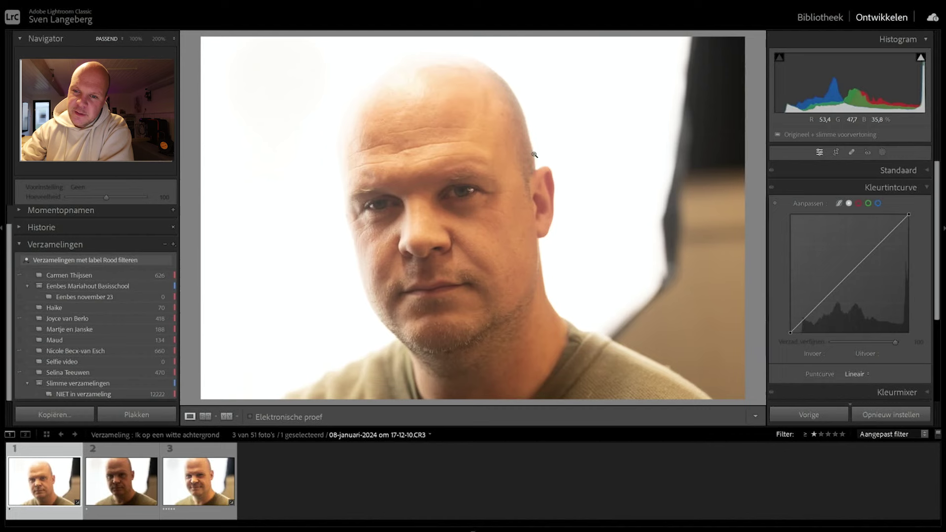
{"action": "left_click", "coordinate": [864, 374]}
{"action": "left_click", "coordinate": [866, 399]}
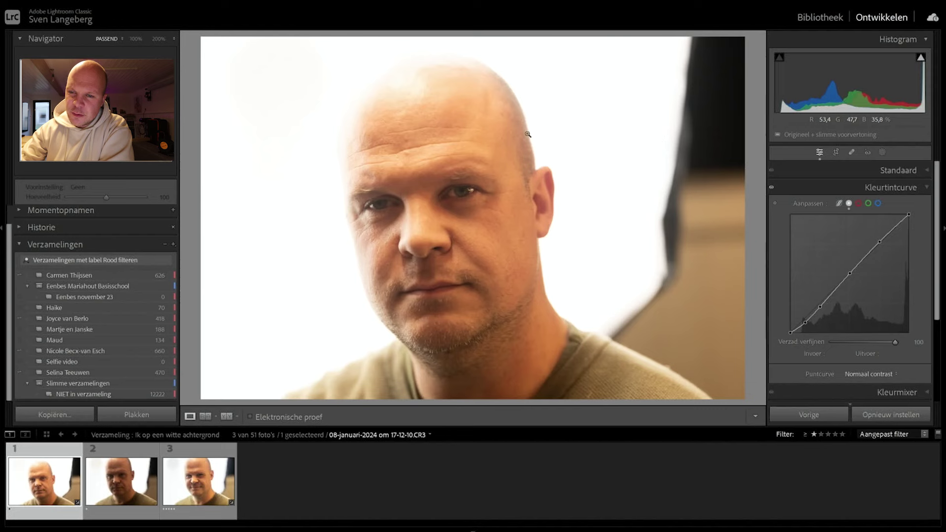
{"action": "left_click", "coordinate": [881, 377]}
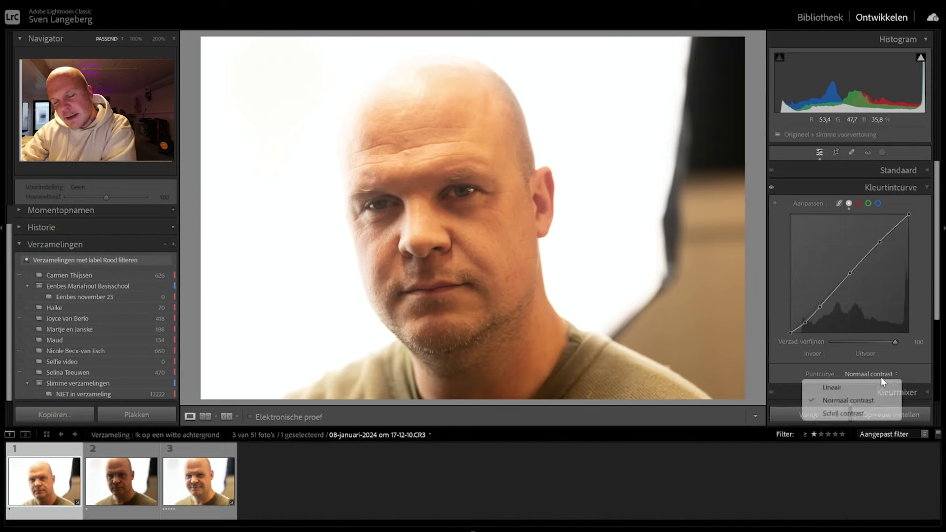
{"action": "left_click", "coordinate": [843, 411]}
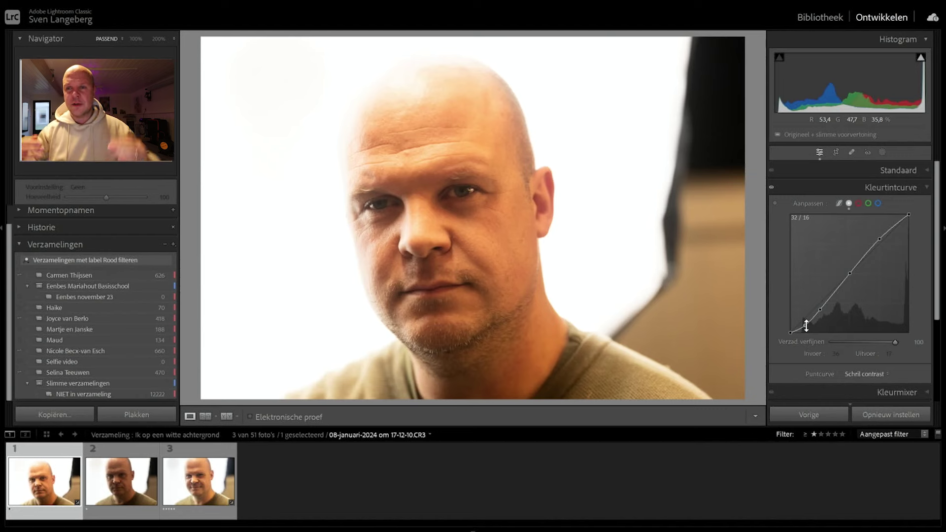
{"action": "left_click", "coordinate": [868, 375]}
{"action": "left_click", "coordinate": [833, 385]}
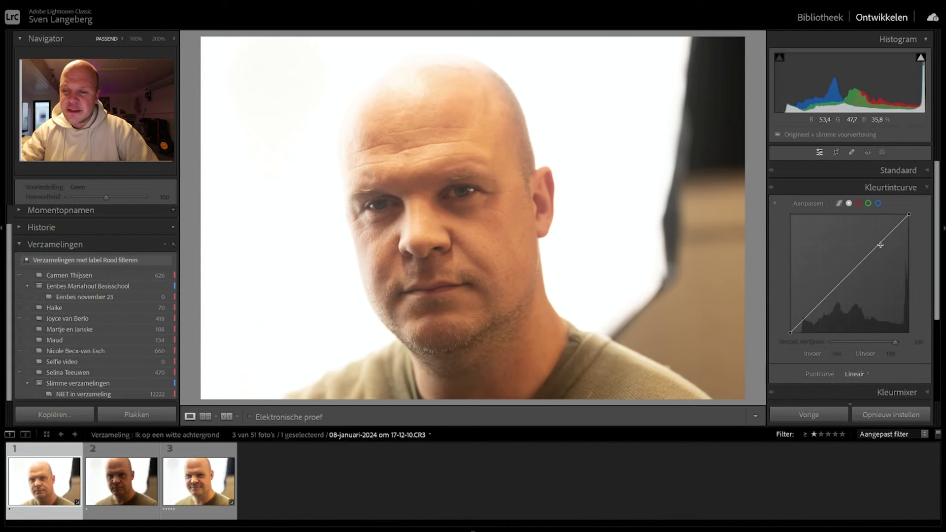
- Shape a custom point curve with adjusted shadow, midtone and highlight points
{"action": "left_click_drag", "start_coordinate": [877, 243], "coordinate": [874, 227]}
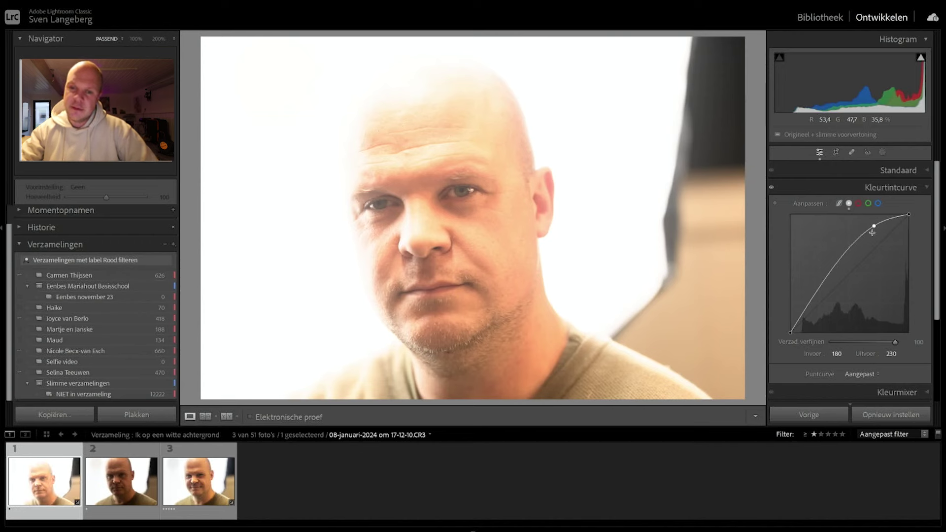
{"action": "left_click_drag", "start_coordinate": [875, 228], "coordinate": [880, 240]}
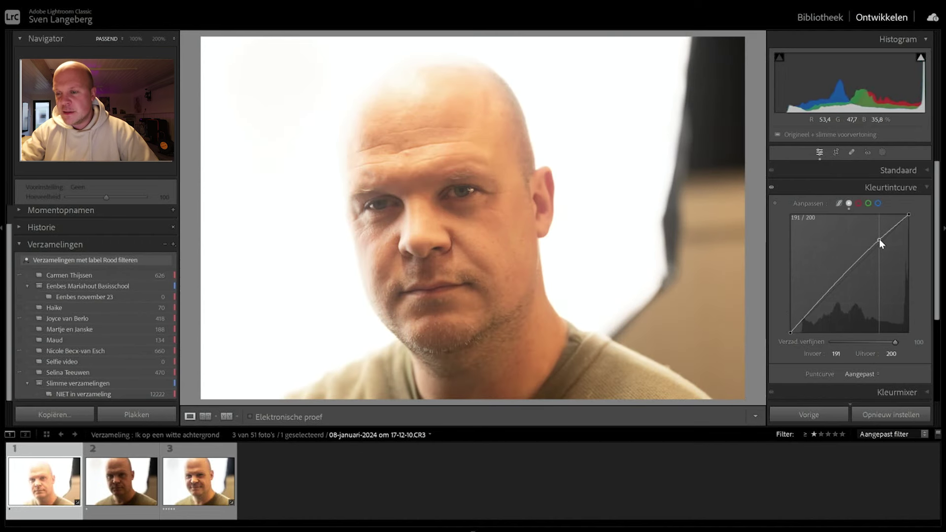
{"action": "left_click", "coordinate": [849, 271]}
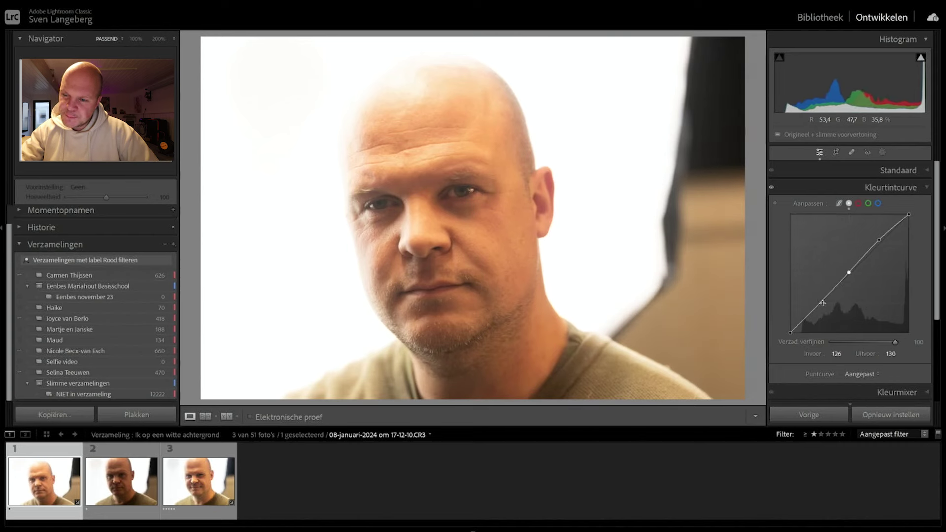
{"action": "mouse_move", "coordinate": [818, 302]}
{"action": "left_mouse_down"}
{"action": "mouse_move", "coordinate": [819, 325]}
{"action": "mouse_move", "coordinate": [819, 317]}
{"action": "left_mouse_up"}
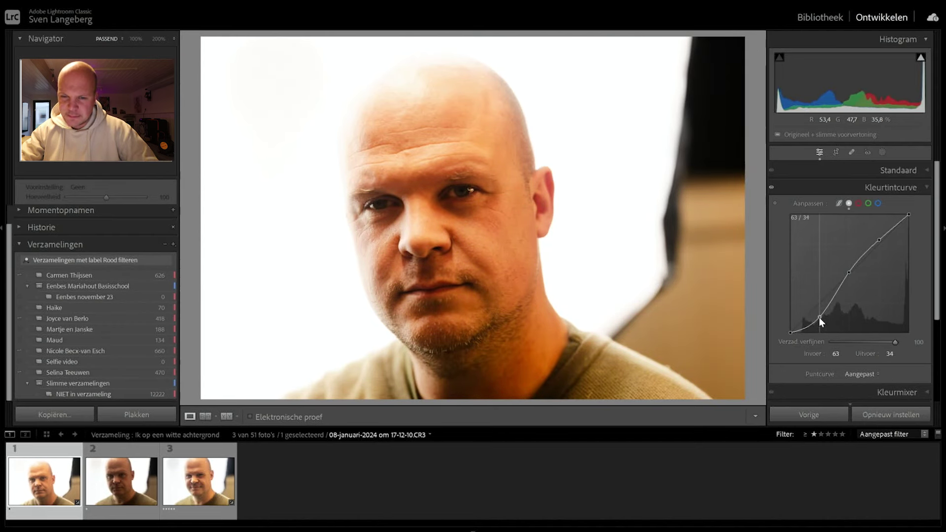
{"action": "left_click_drag", "start_coordinate": [818, 318], "coordinate": [818, 306]}
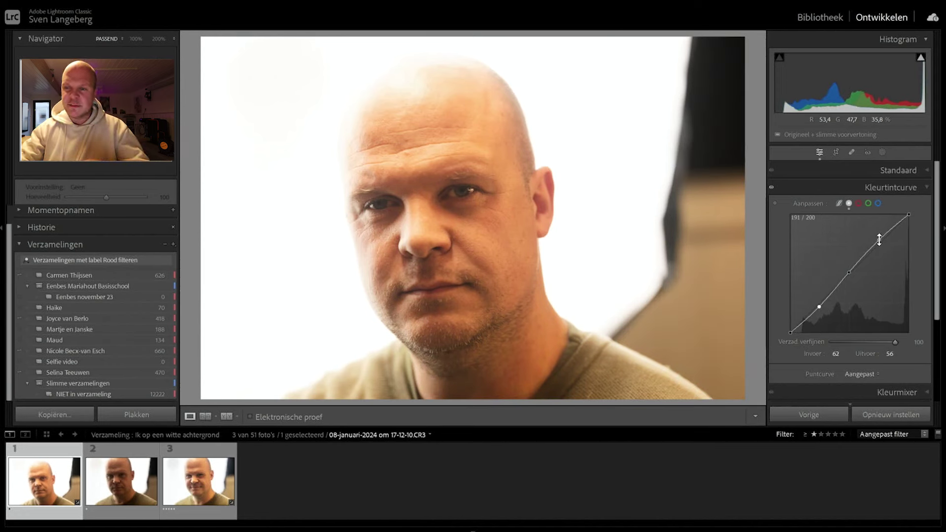
{"action": "left_click_drag", "start_coordinate": [880, 238], "coordinate": [899, 217]}
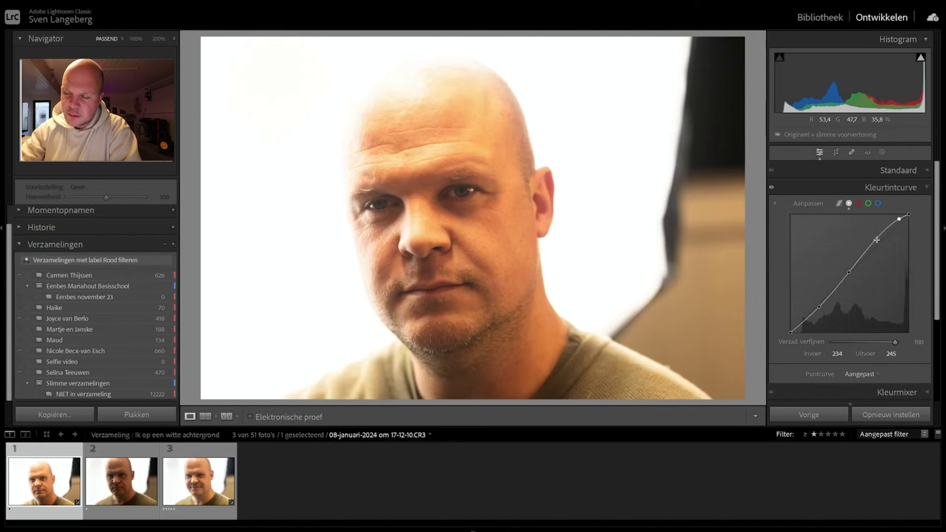
{"action": "left_click_drag", "start_coordinate": [877, 243], "coordinate": [879, 243]}
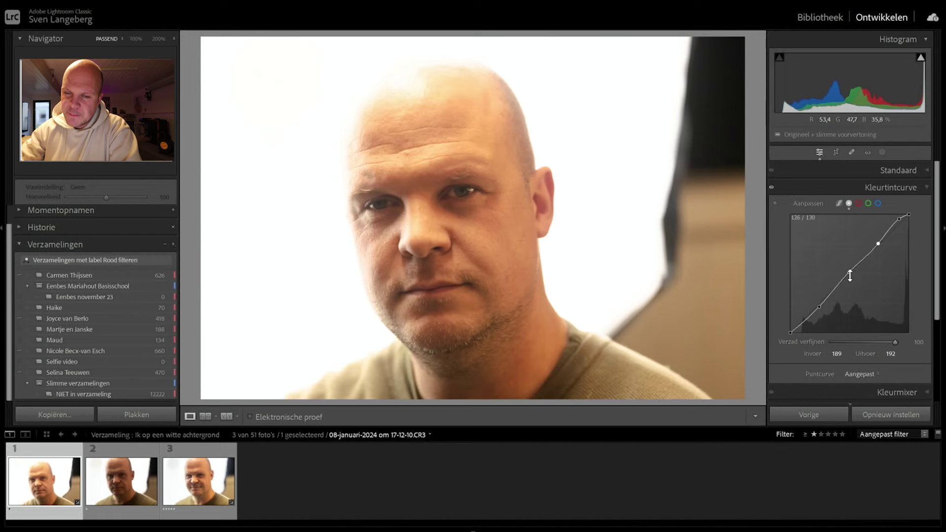
{"action": "left_click_drag", "start_coordinate": [851, 273], "coordinate": [850, 271]}
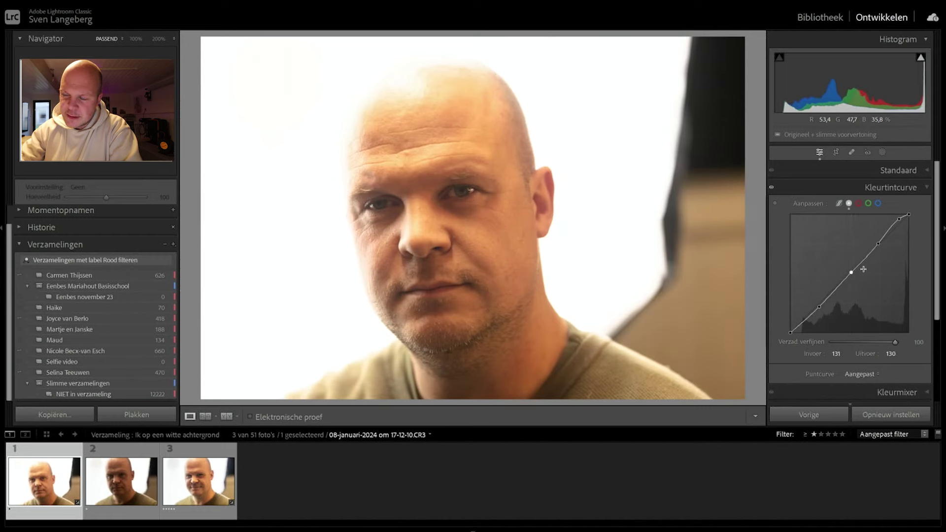
{"action": "left_click_drag", "start_coordinate": [819, 306], "coordinate": [820, 303]}
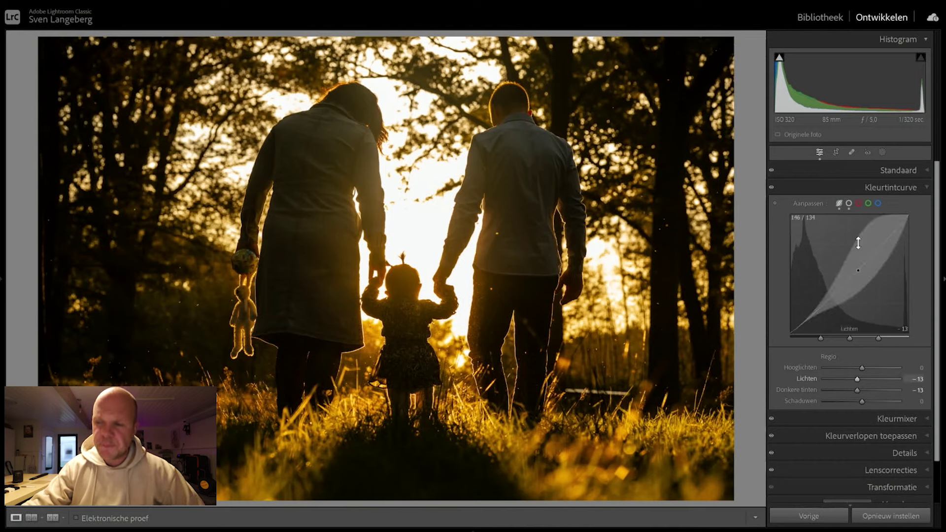
- Remove a trial highlight point and drop the curve's white point to output 152
{"action": "left_click", "coordinate": [848, 203]}
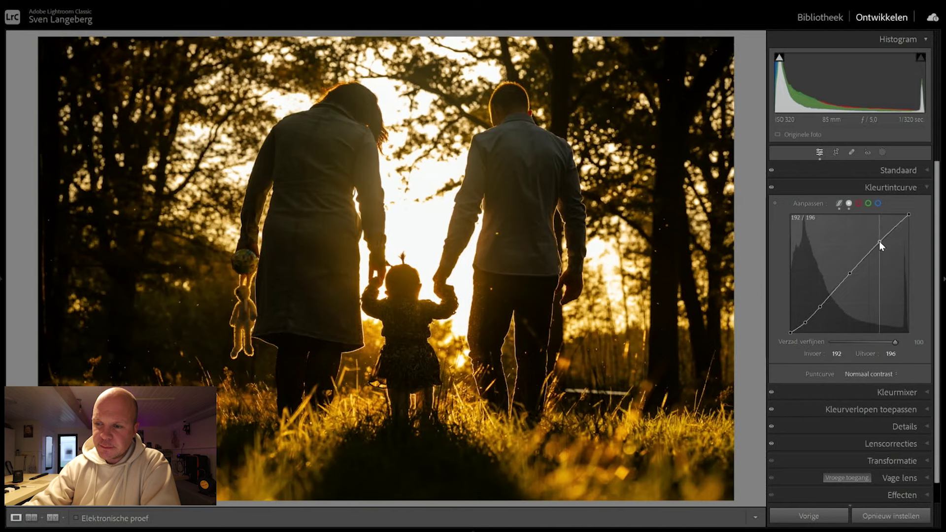
{"action": "left_click_drag", "start_coordinate": [879, 241], "coordinate": [876, 232]}
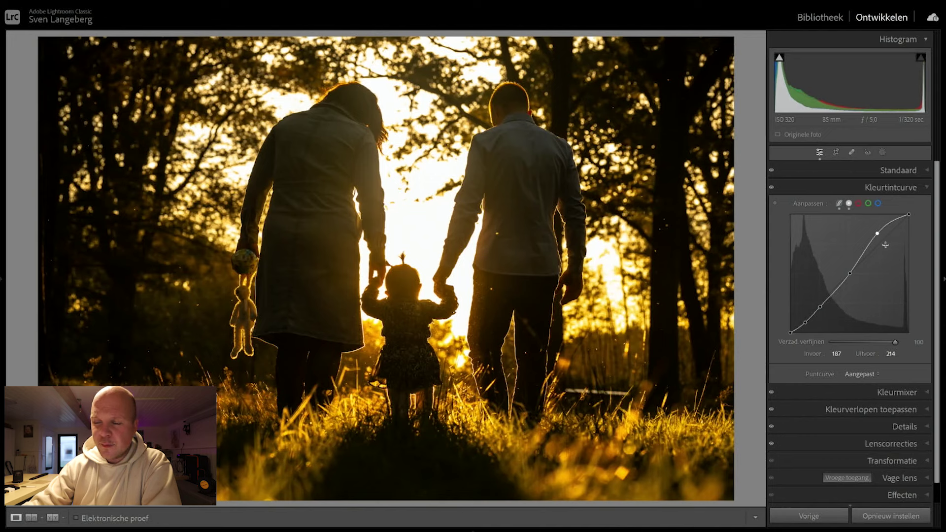
{"action": "left_click_drag", "start_coordinate": [885, 247], "coordinate": [884, 266]}
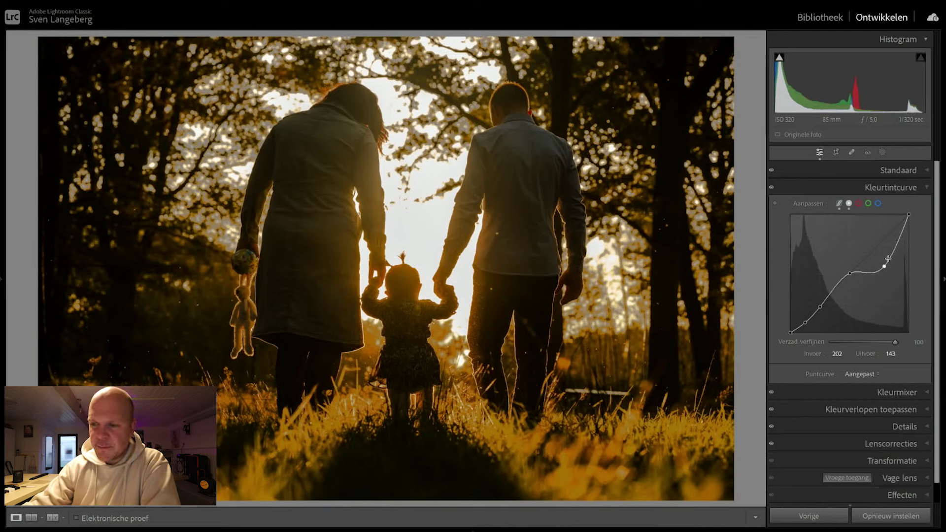
{"action": "double_click", "coordinate": [884, 268]}
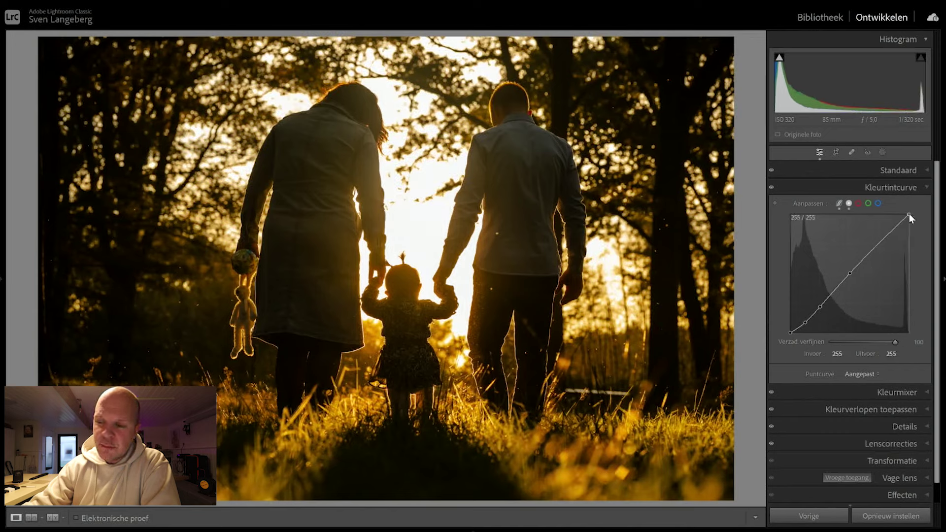
{"action": "left_click_drag", "start_coordinate": [908, 214], "coordinate": [904, 261]}
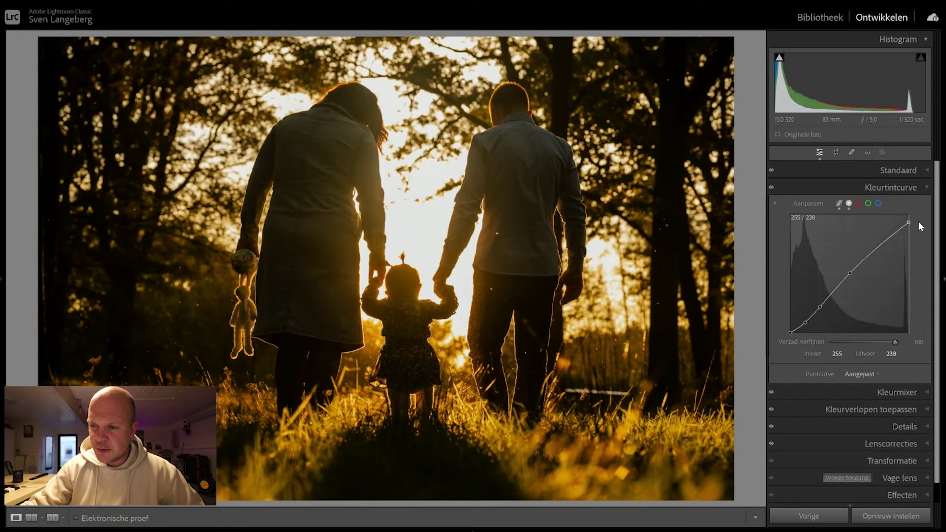
- Raise the tone curve's white point back up to output 239
{"action": "left_click_drag", "start_coordinate": [918, 222], "coordinate": [919, 221]}
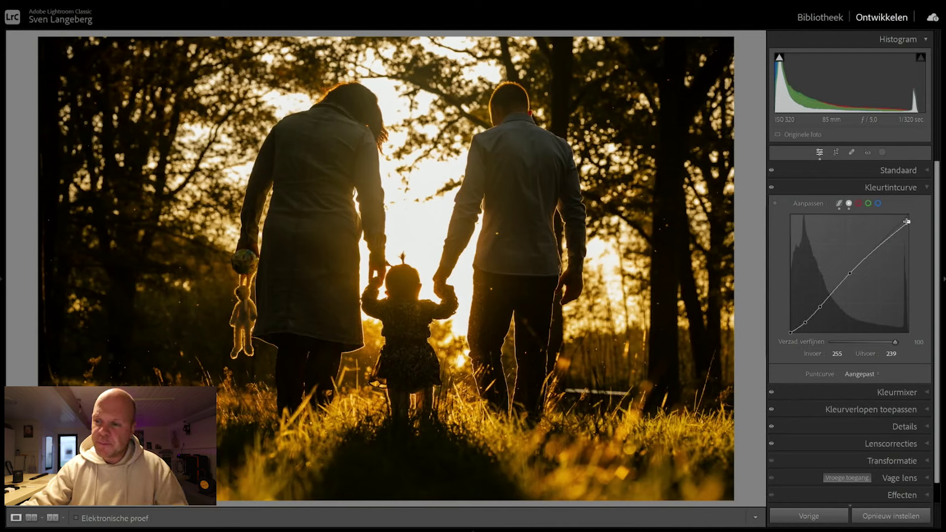
- Set the white point to 244, delete the extra shadow point, and settle the other at 71/52
{"action": "left_click_drag", "start_coordinate": [906, 221], "coordinate": [909, 219]}
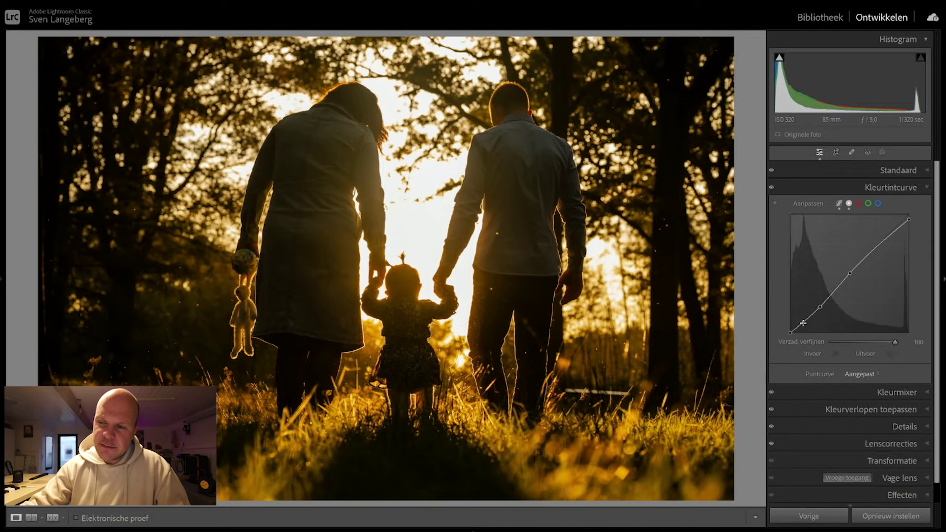
{"action": "double_click", "coordinate": [805, 323]}
{"action": "left_click", "coordinate": [820, 307]}
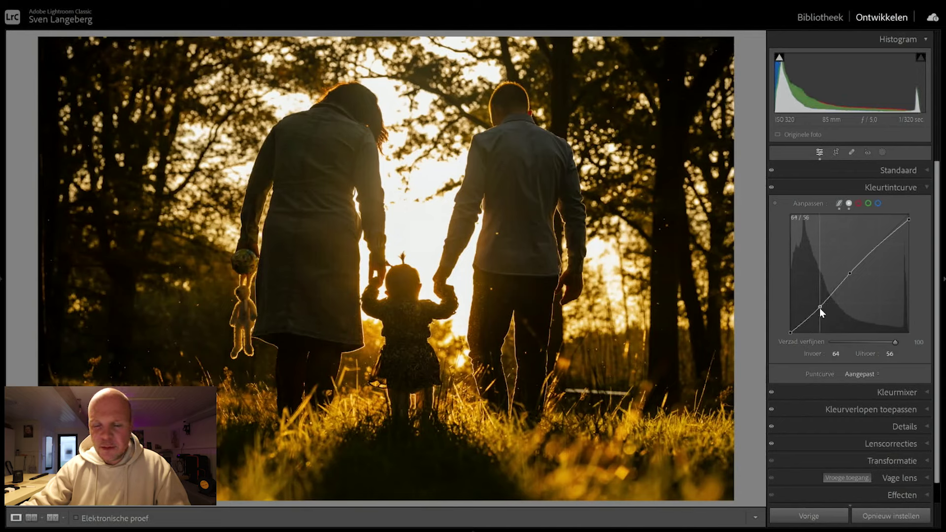
{"action": "left_click_drag", "start_coordinate": [819, 307], "coordinate": [824, 320]}
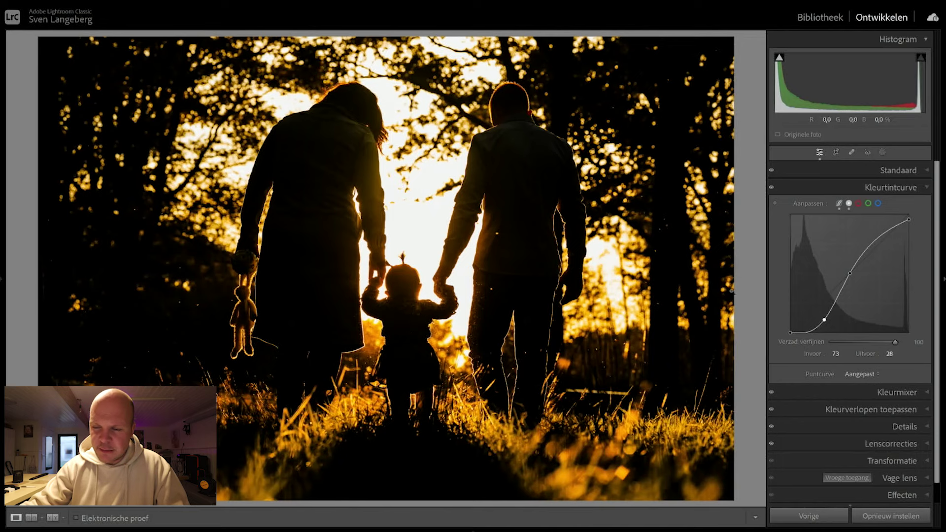
{"action": "left_click_drag", "start_coordinate": [824, 320], "coordinate": [812, 288]}
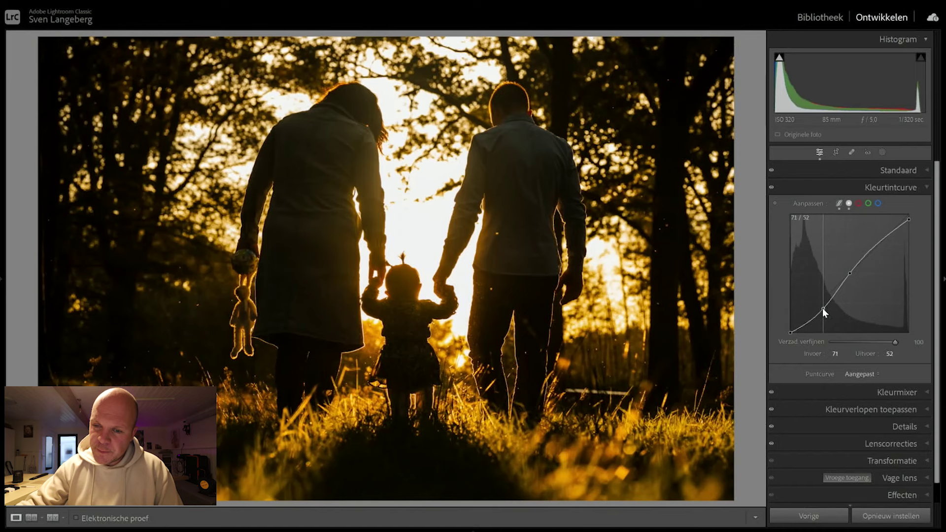
{"action": "left_click_drag", "start_coordinate": [823, 309], "coordinate": [820, 309]}
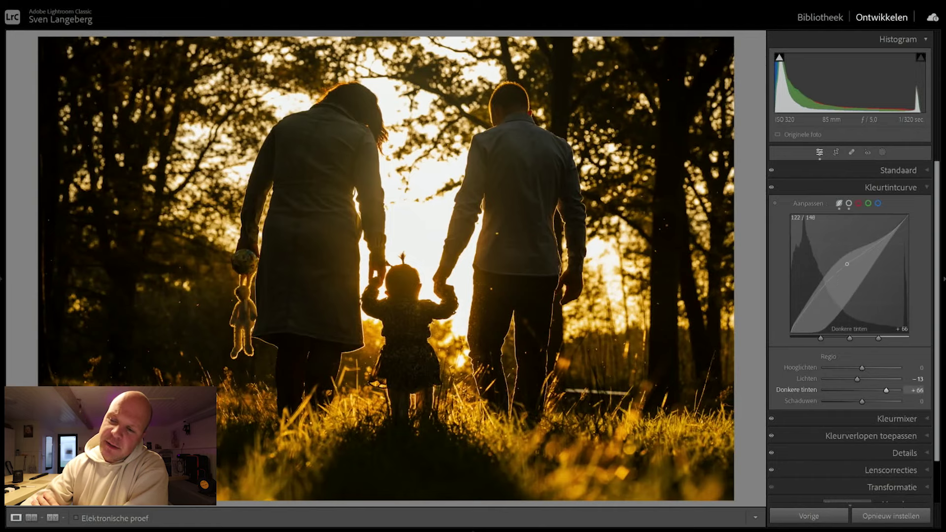
- Set parametric regions to Highlights +30, Lights −13, Darks −5 and Shadows −7
{"action": "left_click_drag", "start_coordinate": [847, 264], "coordinate": [846, 279]}
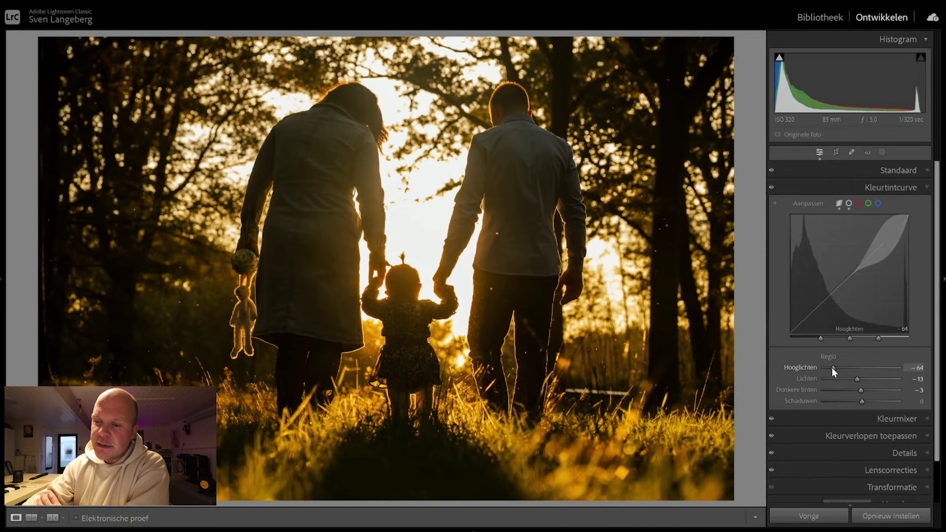
{"action": "mouse_move", "coordinate": [832, 368]}
{"action": "left_mouse_down"}
{"action": "mouse_move", "coordinate": [876, 367]}
{"action": "mouse_move", "coordinate": [845, 379]}
{"action": "mouse_move", "coordinate": [872, 389]}
{"action": "mouse_move", "coordinate": [857, 400]}
{"action": "left_mouse_up"}
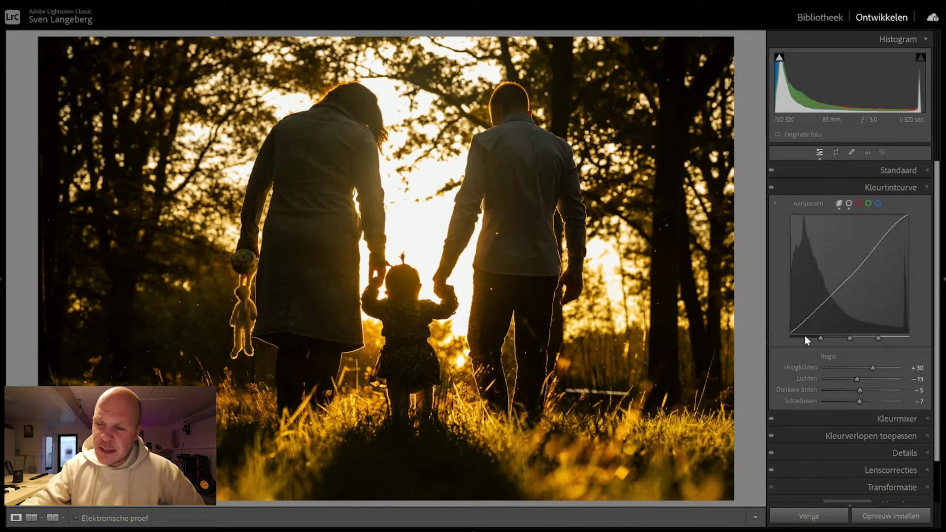
- Move the shadows–darks split right, test the Shadows region at its extremes, then reset it to 0
{"action": "left_click_drag", "start_coordinate": [819, 338], "coordinate": [879, 341]}
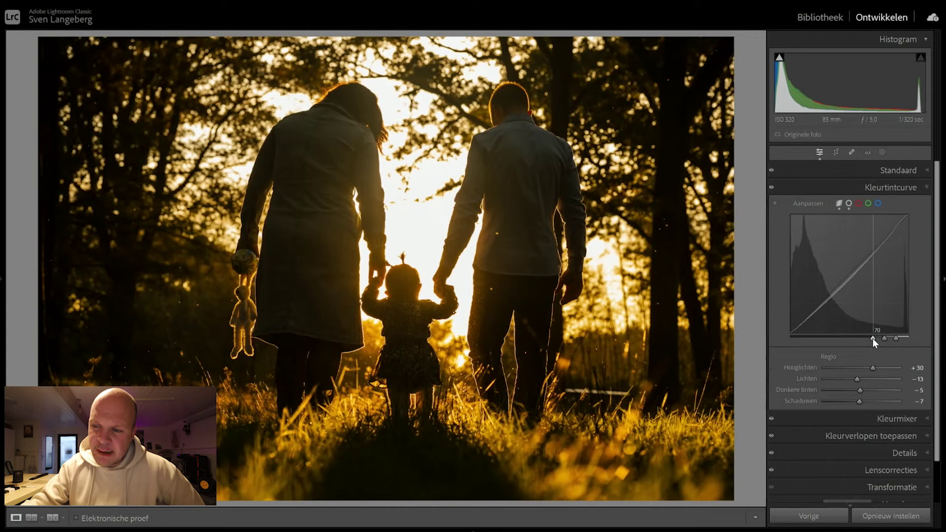
{"action": "mouse_move", "coordinate": [857, 399]}
{"action": "left_mouse_down"}
{"action": "mouse_move", "coordinate": [811, 401]}
{"action": "mouse_move", "coordinate": [900, 397]}
{"action": "mouse_move", "coordinate": [863, 400]}
{"action": "left_mouse_up"}
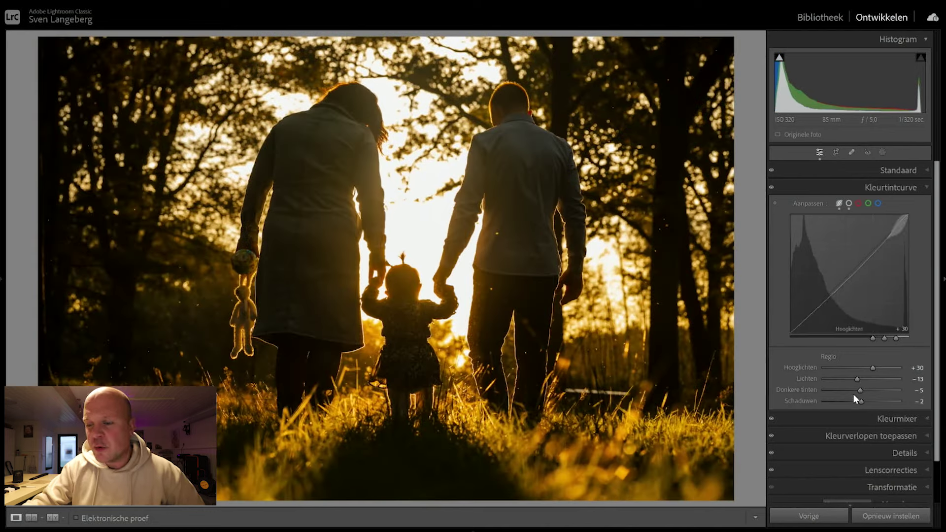
{"action": "left_click_drag", "start_coordinate": [864, 400], "coordinate": [820, 400]}
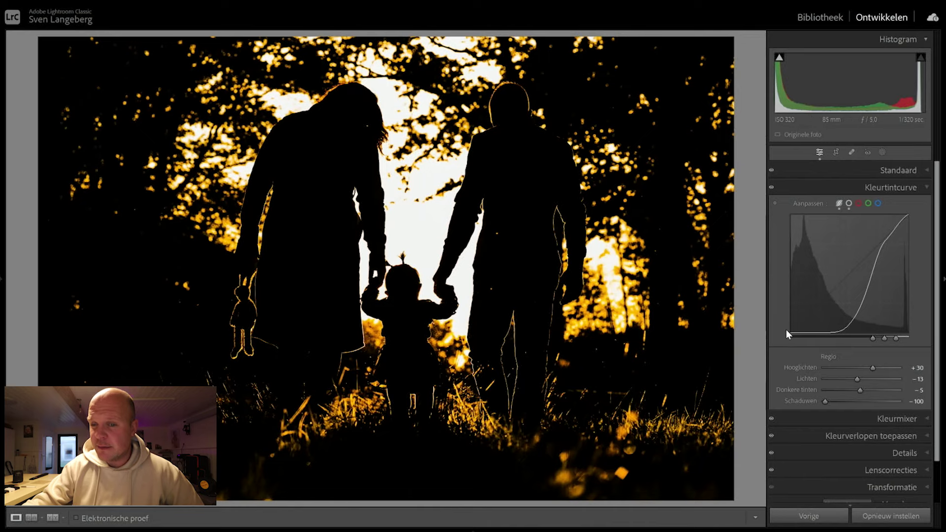
{"action": "left_click_drag", "start_coordinate": [824, 401], "coordinate": [909, 400]}
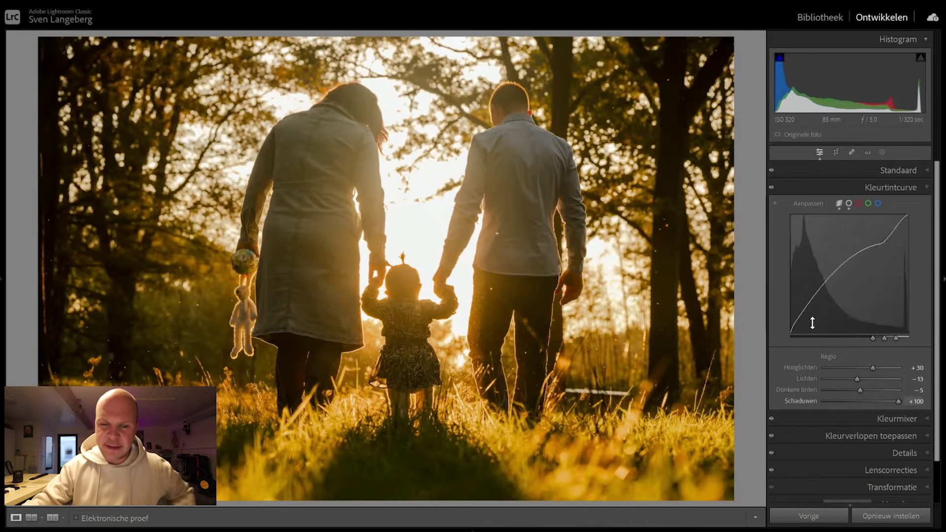
{"action": "double_click", "coordinate": [811, 399]}
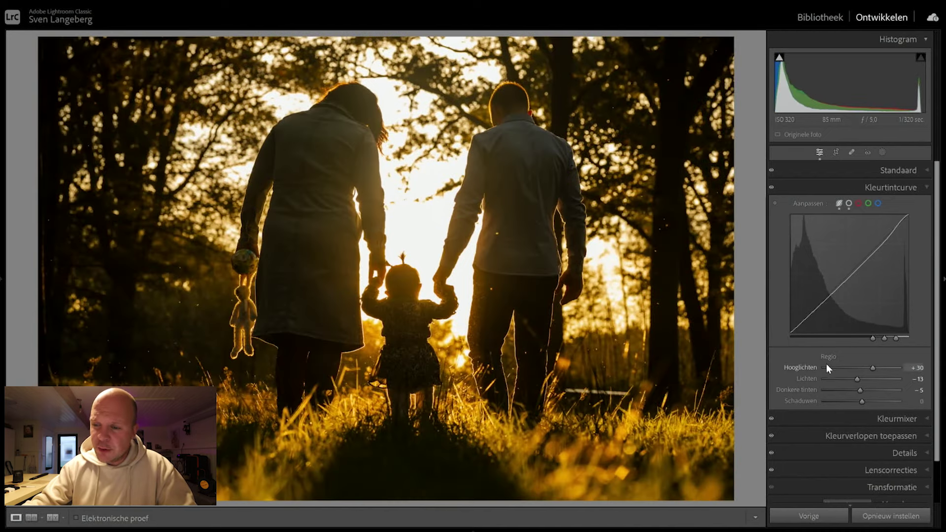
- Reposition the region split points to 40 and 52, shift the upper split, and show the red channel curve
{"action": "left_click_drag", "start_coordinate": [872, 338], "coordinate": [823, 337]}
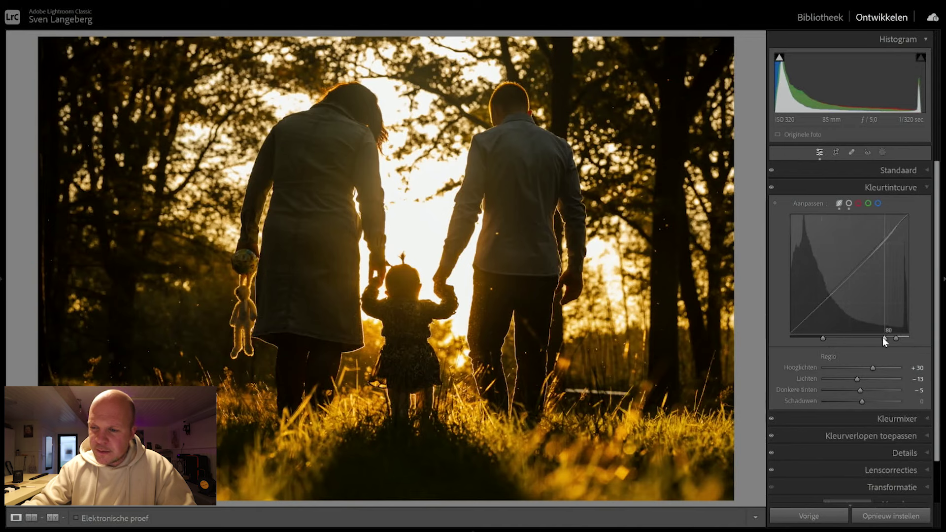
{"action": "mouse_move", "coordinate": [883, 337]}
{"action": "left_mouse_down"}
{"action": "mouse_move", "coordinate": [852, 338]}
{"action": "mouse_move", "coordinate": [879, 338]}
{"action": "mouse_move", "coordinate": [870, 338]}
{"action": "left_mouse_up"}
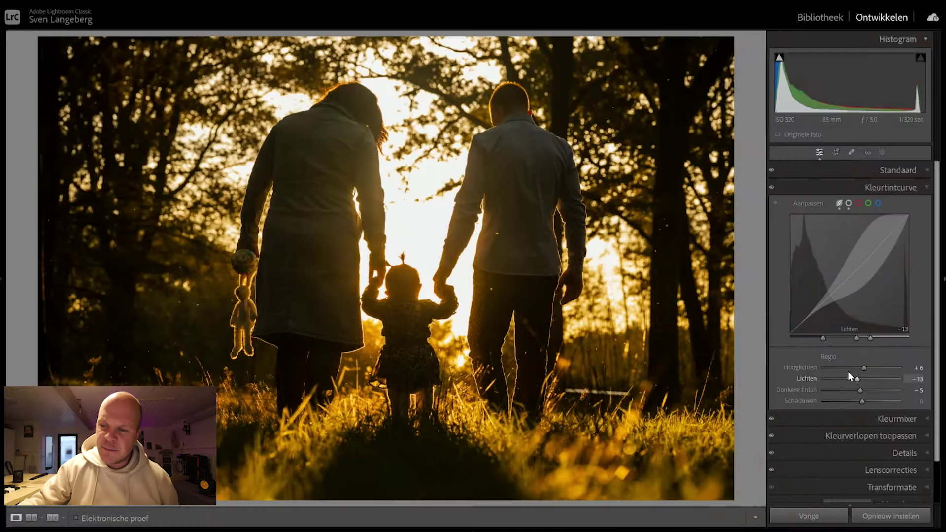
{"action": "mouse_move", "coordinate": [869, 338]}
{"action": "left_mouse_down"}
{"action": "mouse_move", "coordinate": [880, 338]}
{"action": "mouse_move", "coordinate": [854, 338]}
{"action": "left_mouse_up"}
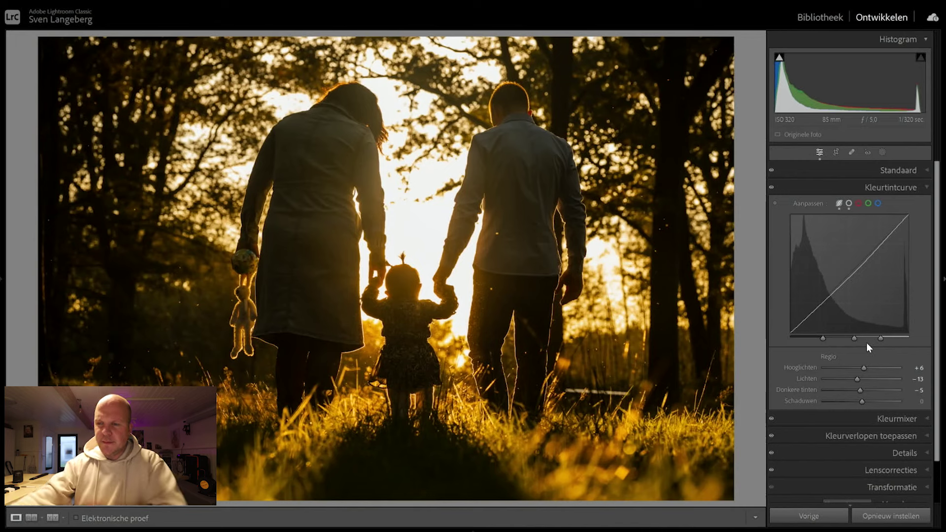
{"action": "left_click", "coordinate": [858, 203]}
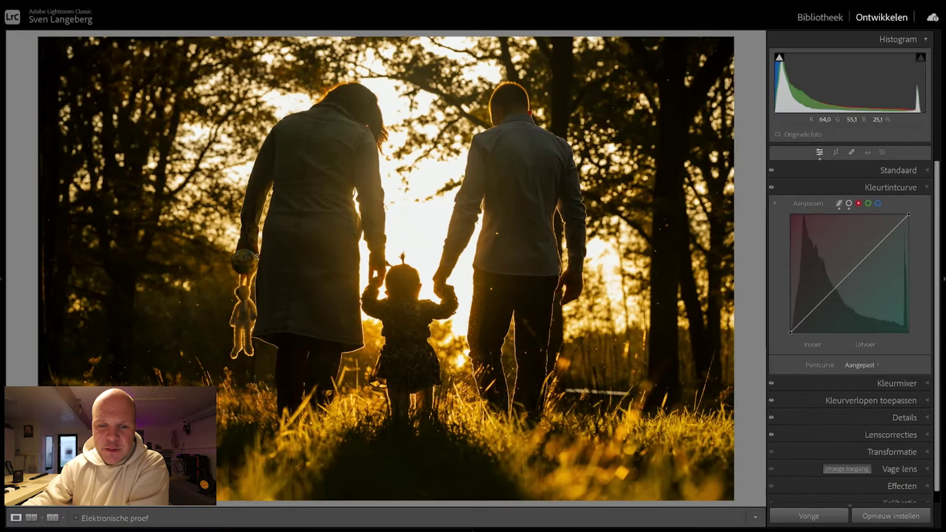
{"action": "left_click", "coordinate": [472, 302]}
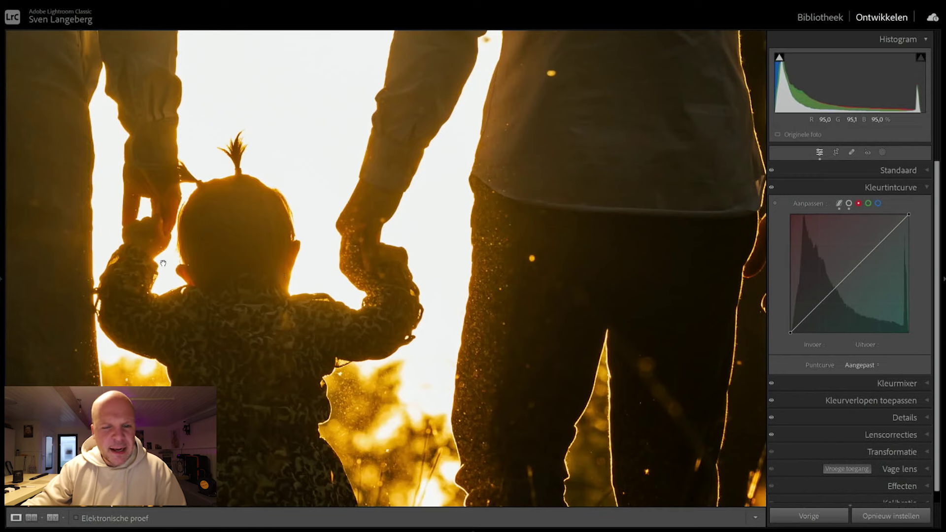
{"action": "mouse_move", "coordinate": [790, 333]}
{"action": "left_mouse_down"}
{"action": "mouse_move", "coordinate": [766, 225]}
{"action": "mouse_move", "coordinate": [764, 262]}
{"action": "mouse_move", "coordinate": [802, 265]}
{"action": "mouse_move", "coordinate": [786, 275]}
{"action": "mouse_move", "coordinate": [783, 322]}
{"action": "left_mouse_up"}
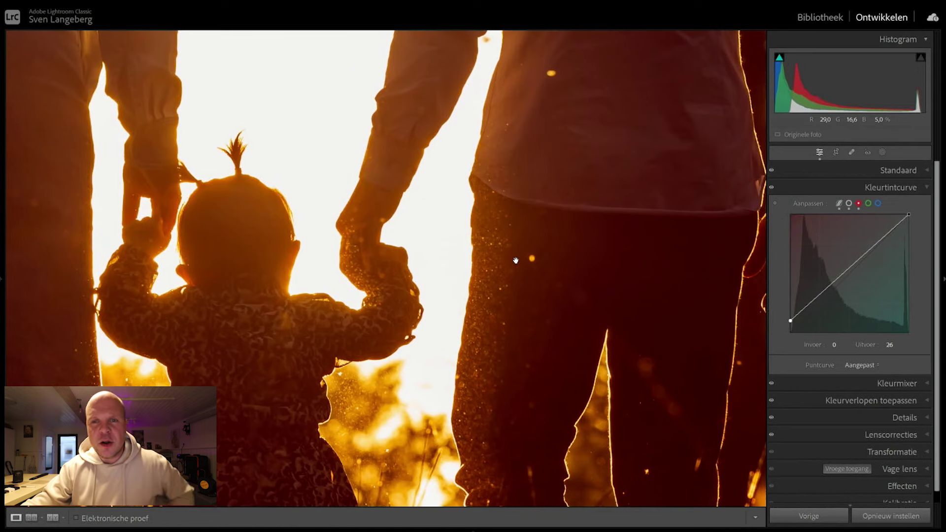
{"action": "left_click", "coordinate": [448, 290]}
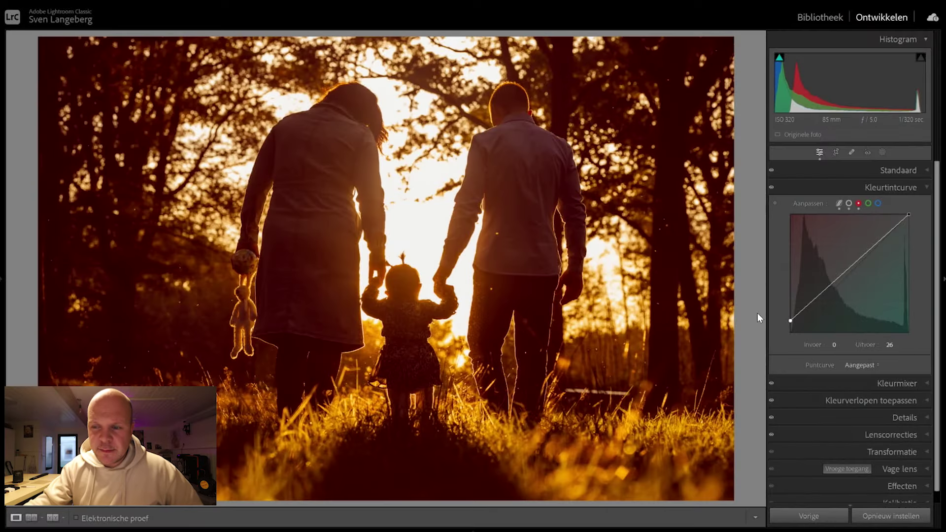
{"action": "left_click_drag", "start_coordinate": [788, 321], "coordinate": [785, 339]}
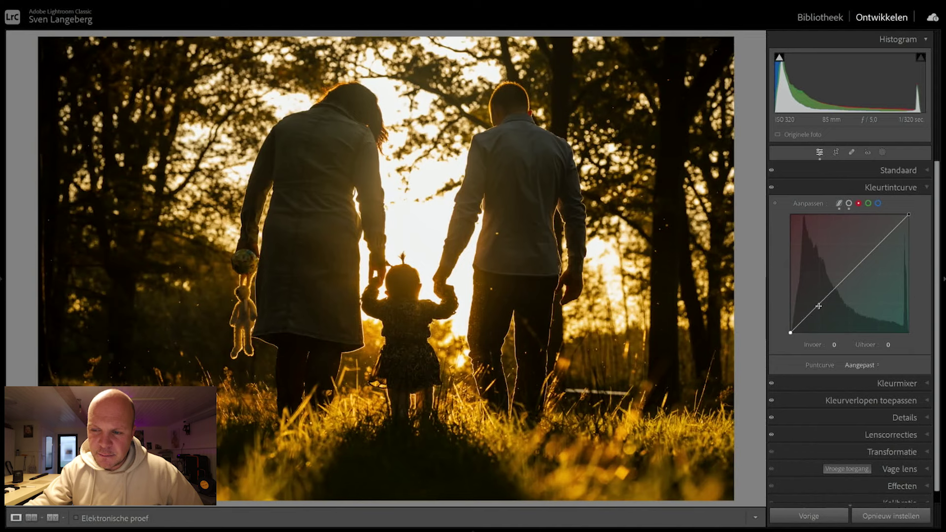
- Add red-channel points in the shadows and at 128/129, then toggle the curve off and on to compare
{"action": "left_click_drag", "start_coordinate": [821, 304], "coordinate": [818, 298]}
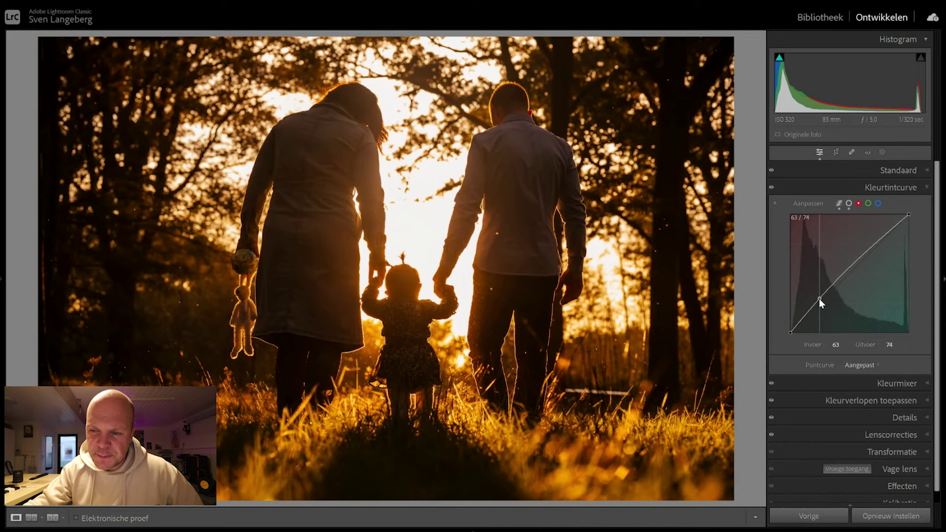
{"action": "left_click_drag", "start_coordinate": [820, 300], "coordinate": [819, 300]}
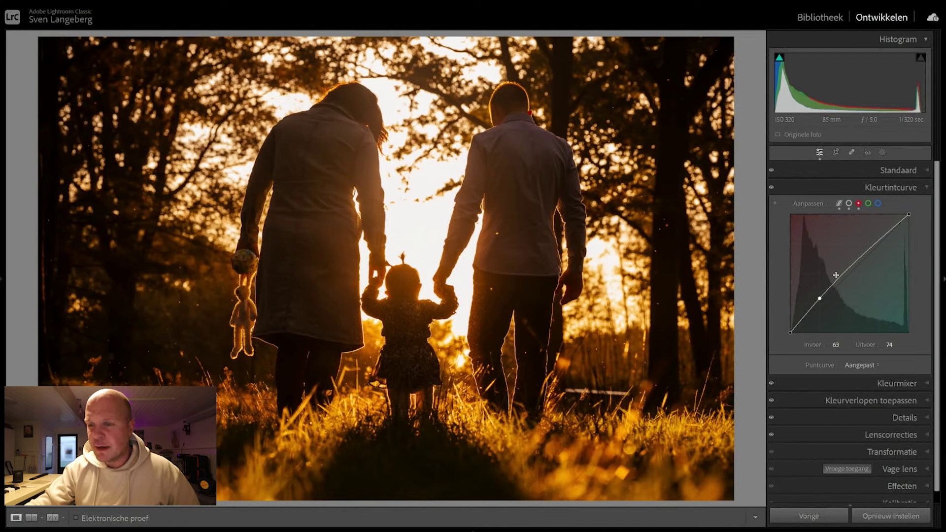
{"action": "left_click_drag", "start_coordinate": [844, 273], "coordinate": [849, 273]}
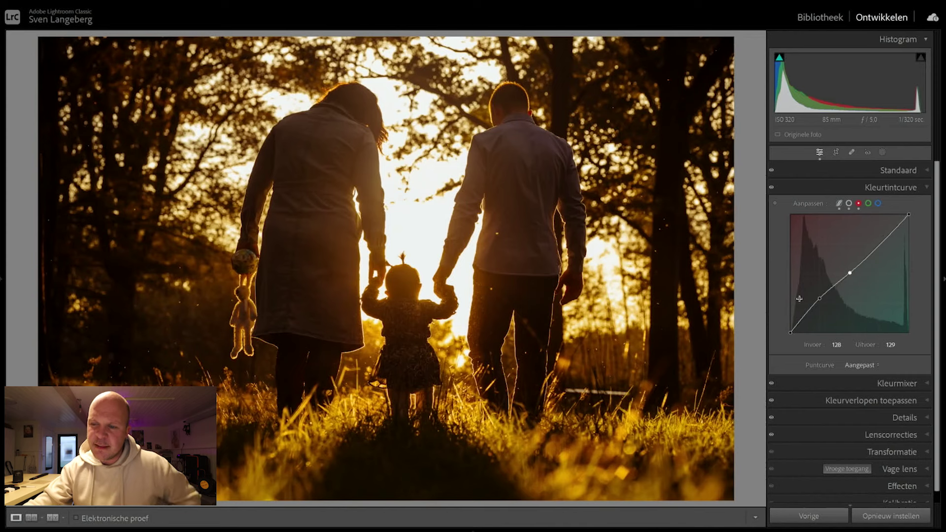
{"action": "left_click", "coordinate": [771, 188]}
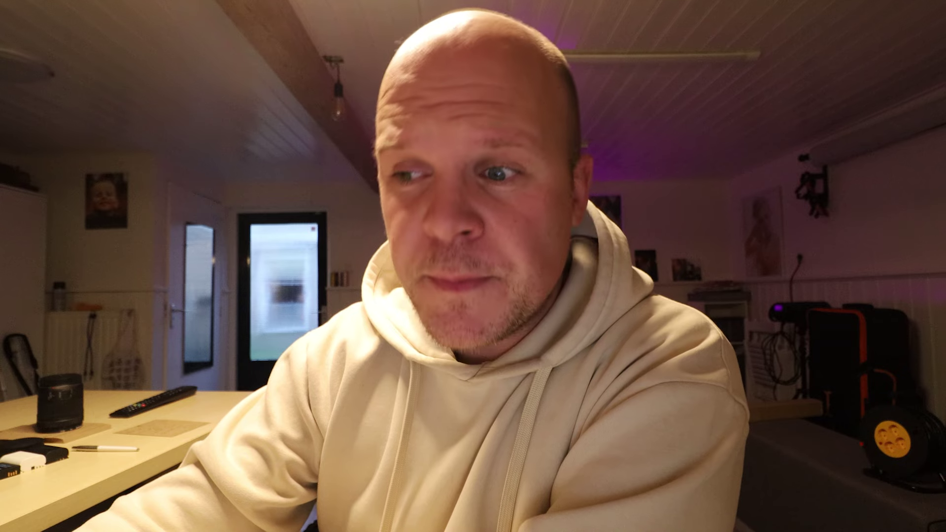
{"action": "left_click", "coordinate": [772, 189]}
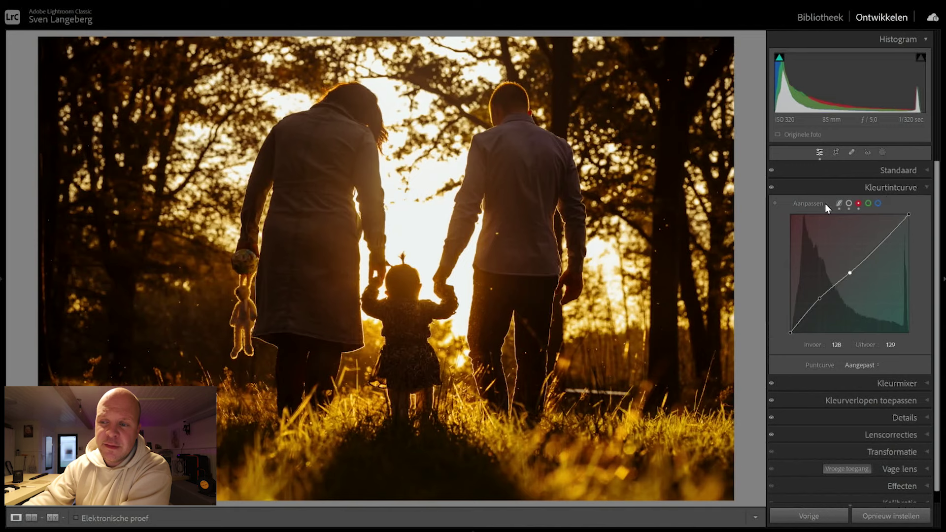
- Toggle the tone curve adjustment off and back on to compare the photo
{"action": "left_click", "coordinate": [771, 189]}
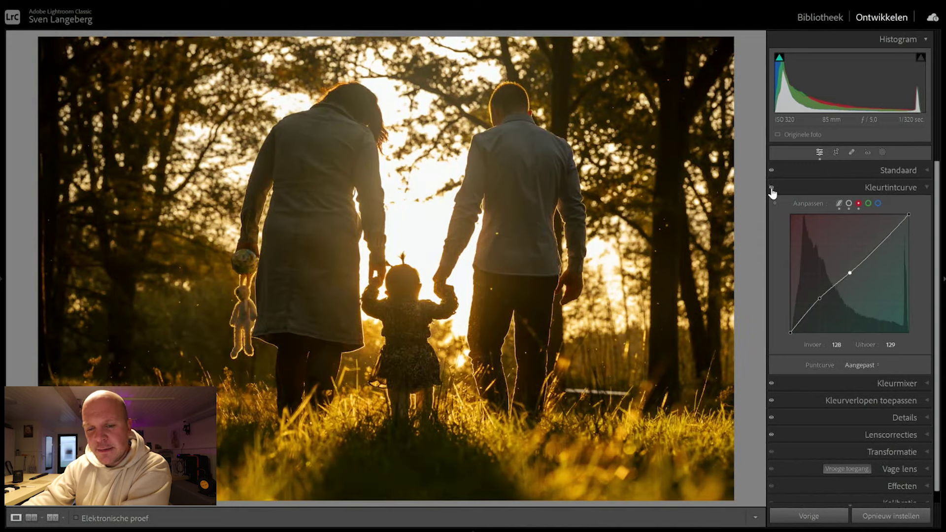
{"action": "left_click", "coordinate": [771, 189]}
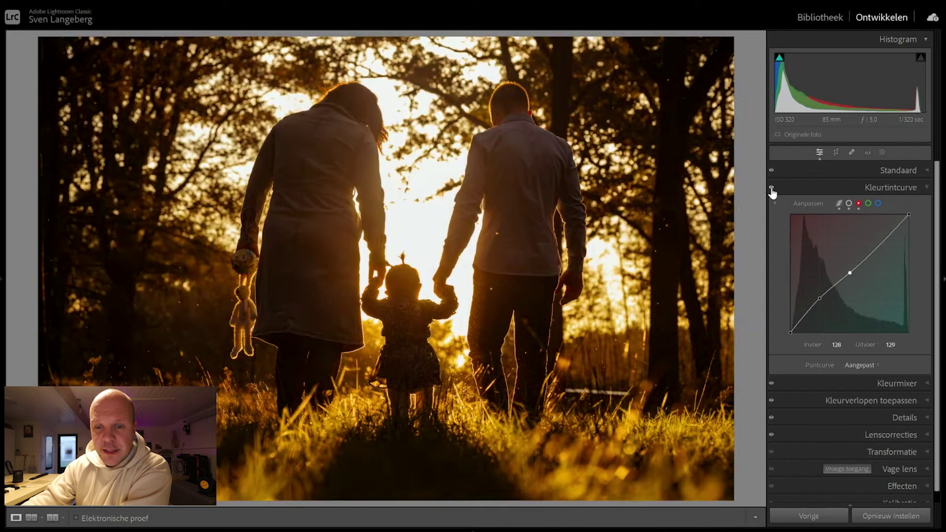
{"action": "left_click", "coordinate": [837, 203]}
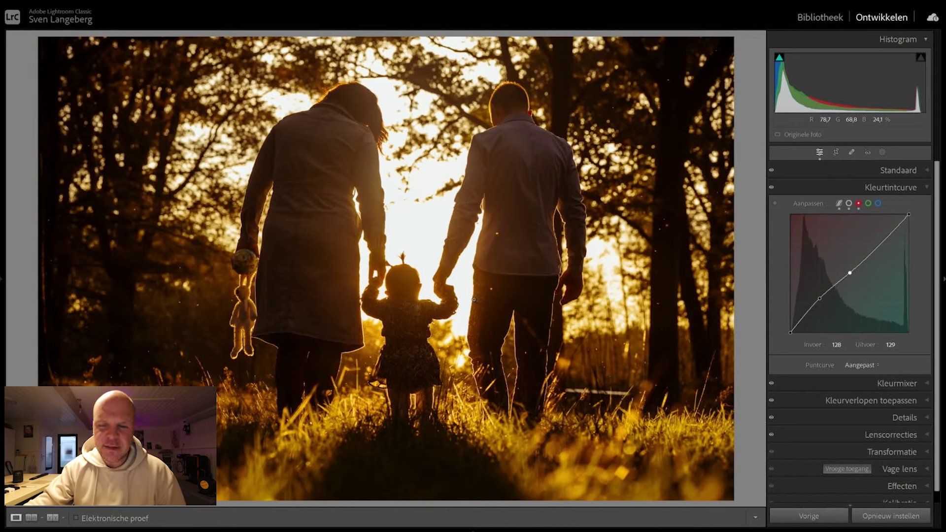
- Add green-channel curve points at 63/69 and 127/130
{"action": "left_click", "coordinate": [868, 204]}
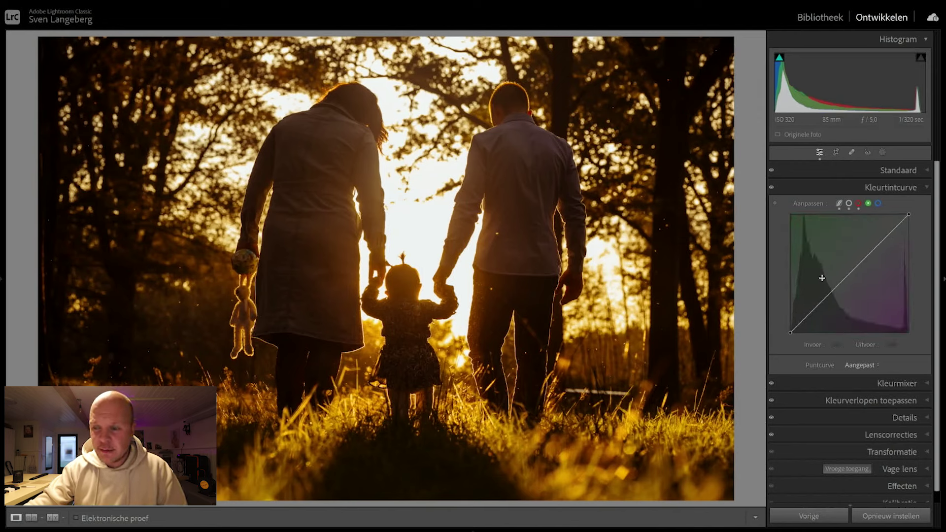
{"action": "left_click_drag", "start_coordinate": [820, 304], "coordinate": [819, 301]}
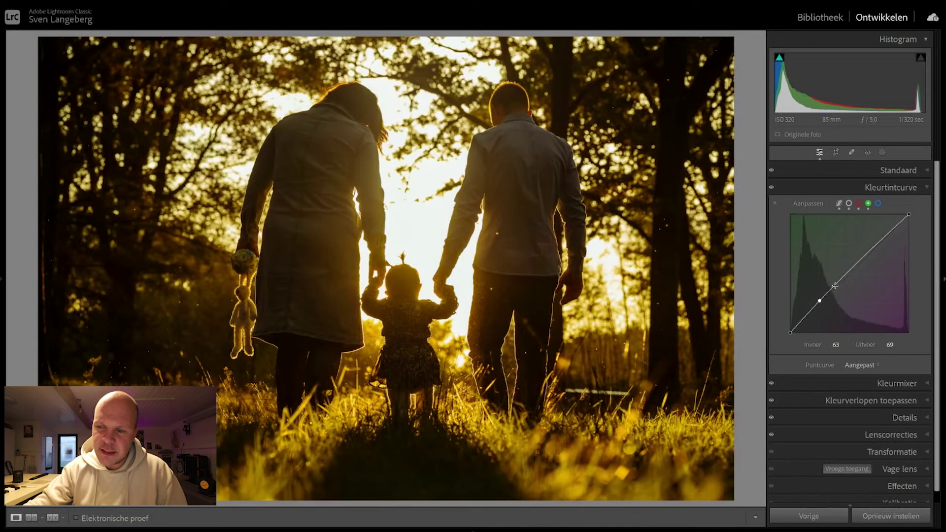
{"action": "left_click", "coordinate": [849, 271]}
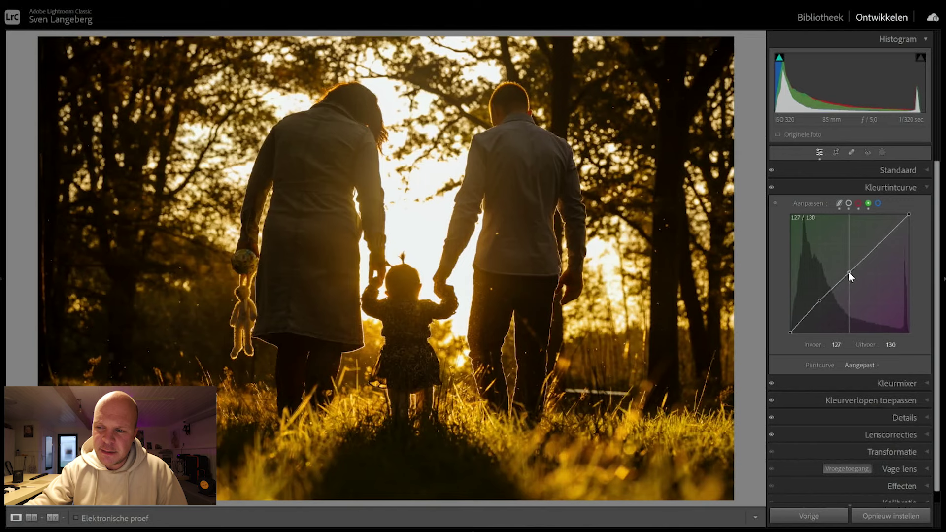
{"action": "left_click_drag", "start_coordinate": [849, 272], "coordinate": [851, 271]}
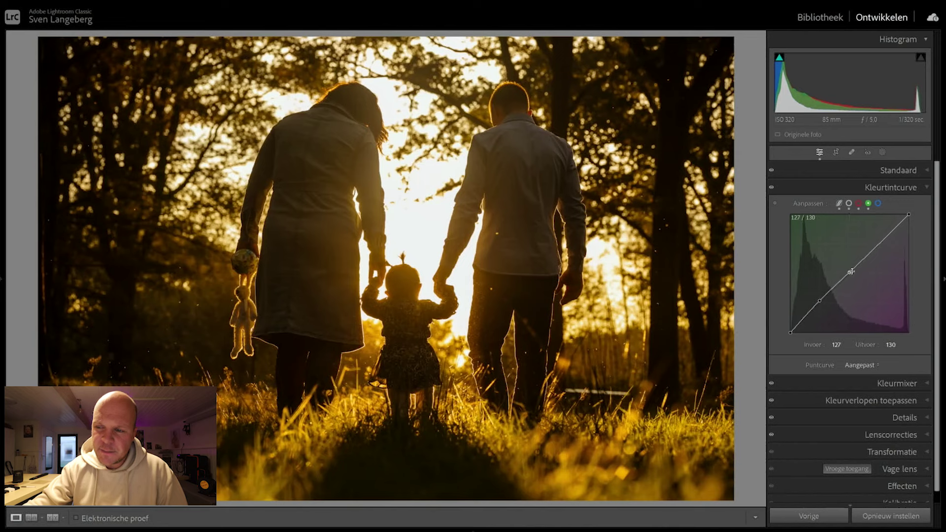
{"action": "left_click", "coordinate": [877, 204]}
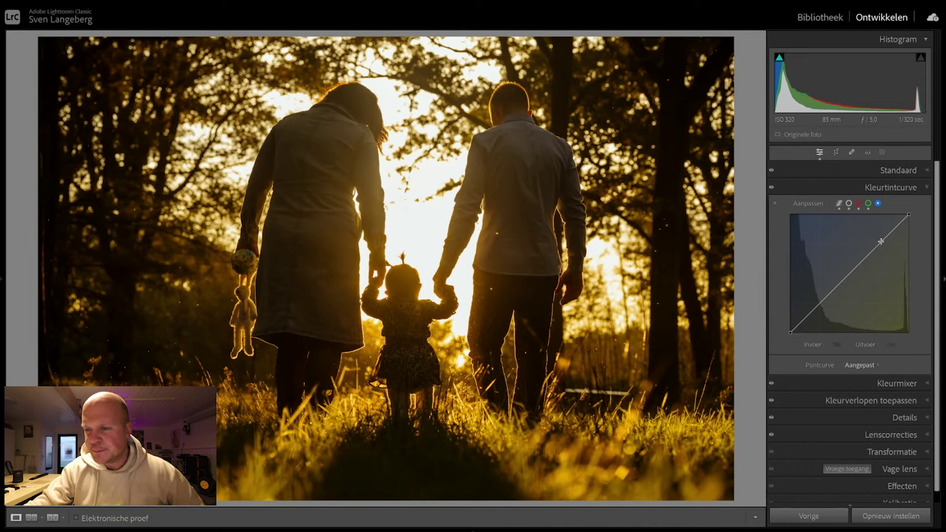
- On the blue curve, lift an upper-tone point then ease it back near 189/192, and add a 128/126 midpoint
{"action": "left_click_drag", "start_coordinate": [880, 241], "coordinate": [867, 232]}
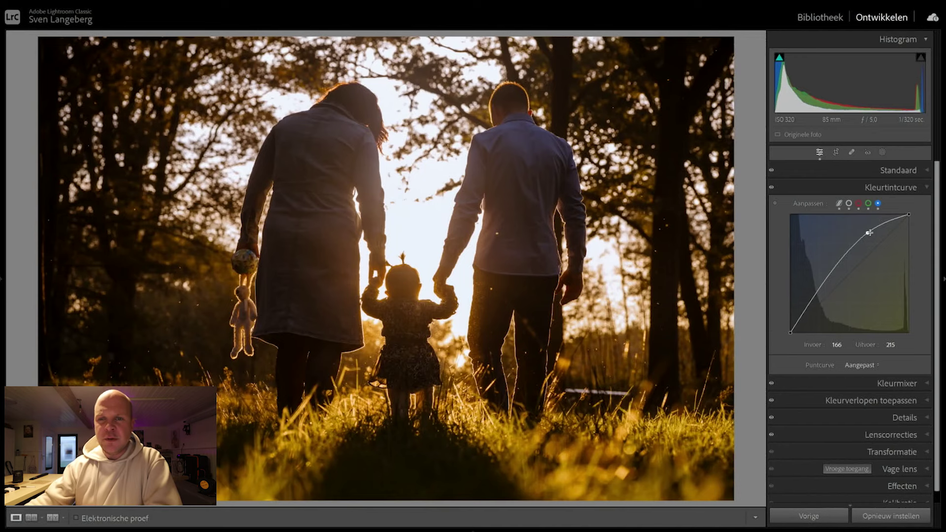
{"action": "left_click_drag", "start_coordinate": [867, 233], "coordinate": [878, 243]}
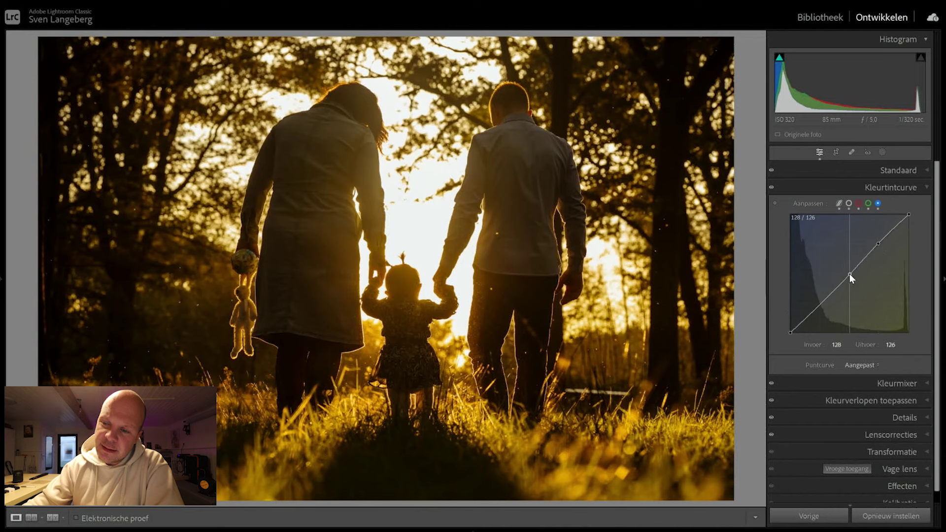
{"action": "left_click", "coordinate": [849, 273]}
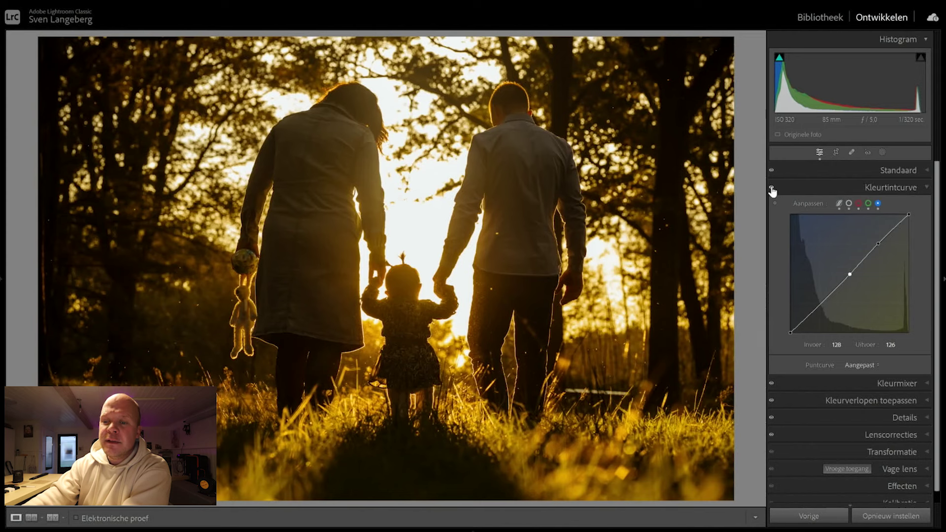
{"action": "left_click", "coordinate": [771, 188]}
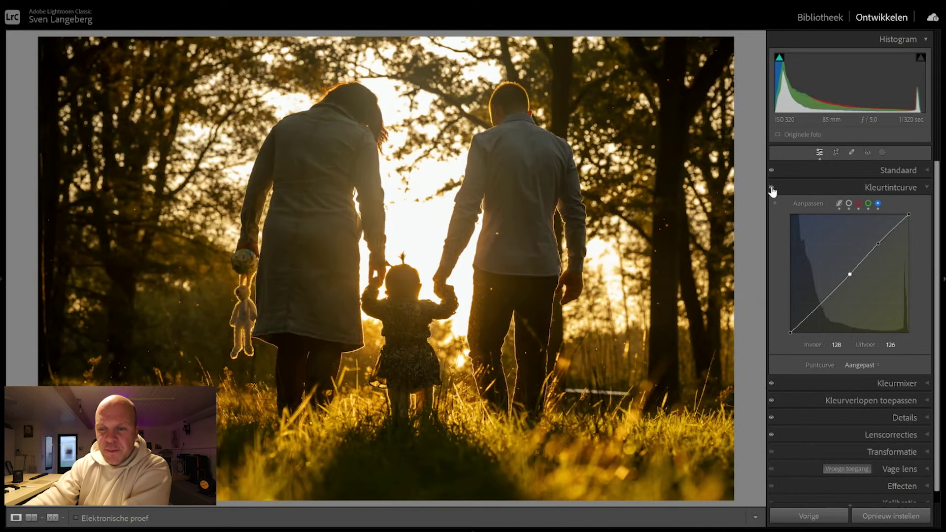
{"action": "left_click", "coordinate": [771, 188]}
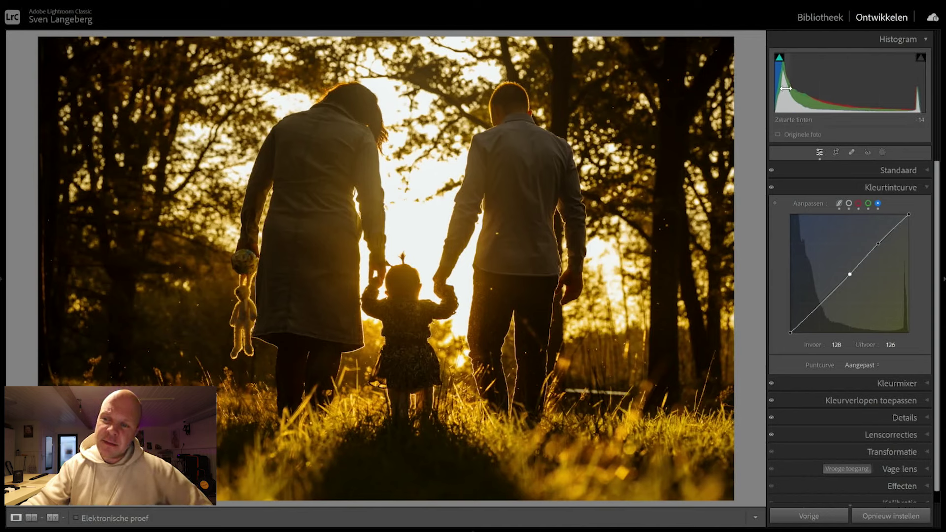
- Test Blacks up and down and Whites up in the histogram, then reveal the Basic panel
{"action": "left_click_drag", "start_coordinate": [785, 88], "coordinate": [842, 88]}
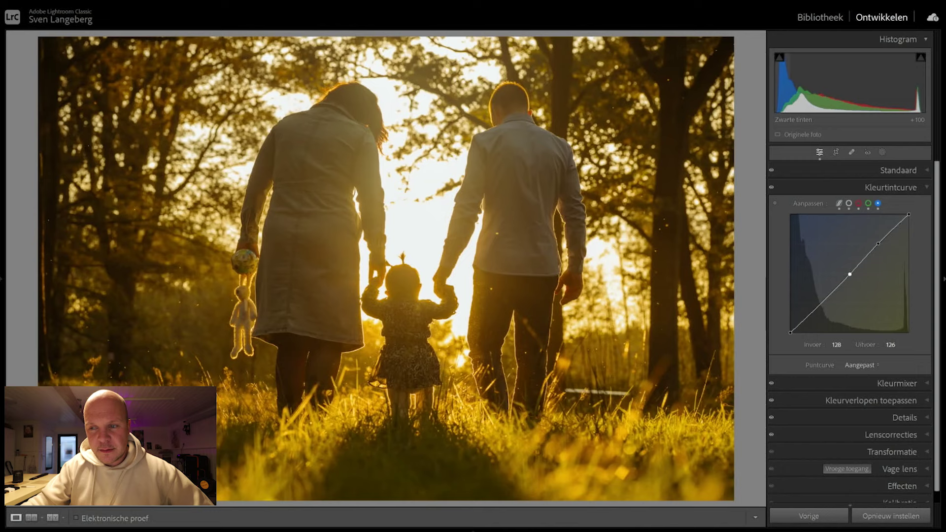
{"action": "left_click_drag", "start_coordinate": [842, 88], "coordinate": [787, 93]}
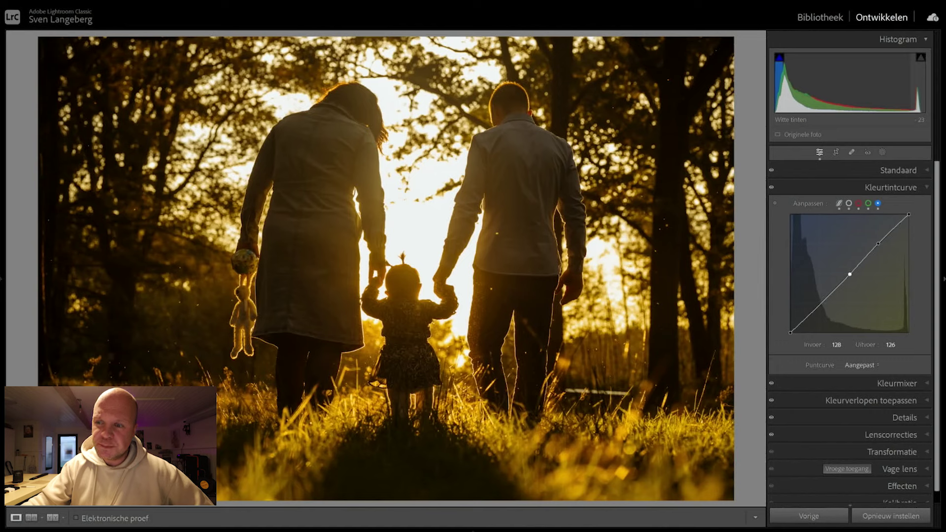
{"action": "mouse_move", "coordinate": [906, 88]}
{"action": "left_mouse_down"}
{"action": "mouse_move", "coordinate": [931, 88]}
{"action": "mouse_move", "coordinate": [917, 88]}
{"action": "left_mouse_up"}
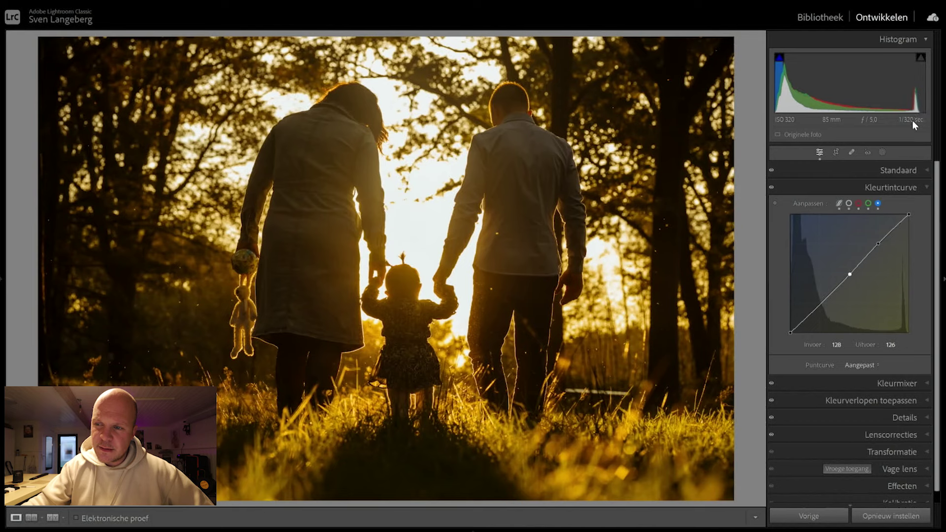
{"action": "left_click", "coordinate": [927, 169]}
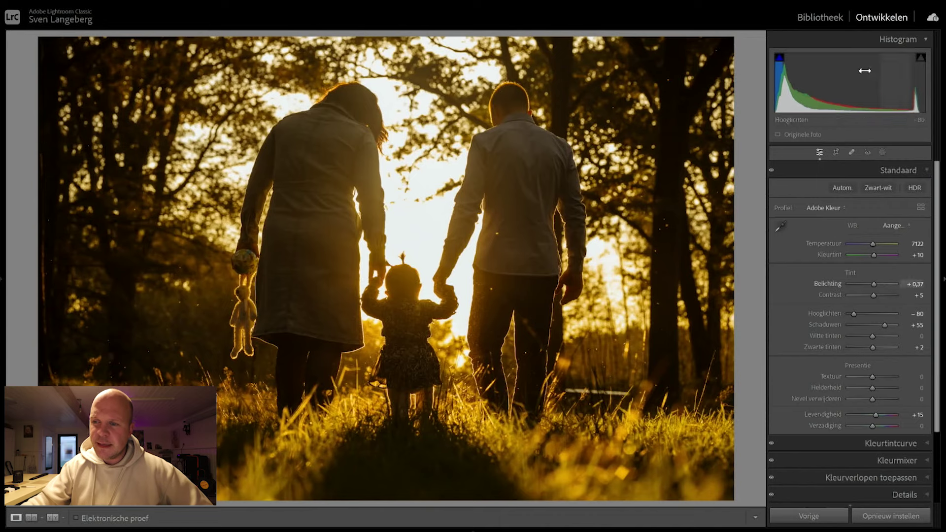
- Set Blacks to +1, toggle the Basic and Tone Curve panels, then collapse the Histogram
{"action": "mouse_move", "coordinate": [788, 89]}
{"action": "left_mouse_down"}
{"action": "mouse_move", "coordinate": [837, 89]}
{"action": "mouse_move", "coordinate": [759, 89]}
{"action": "mouse_move", "coordinate": [809, 83]}
{"action": "mouse_move", "coordinate": [785, 89]}
{"action": "left_mouse_up"}
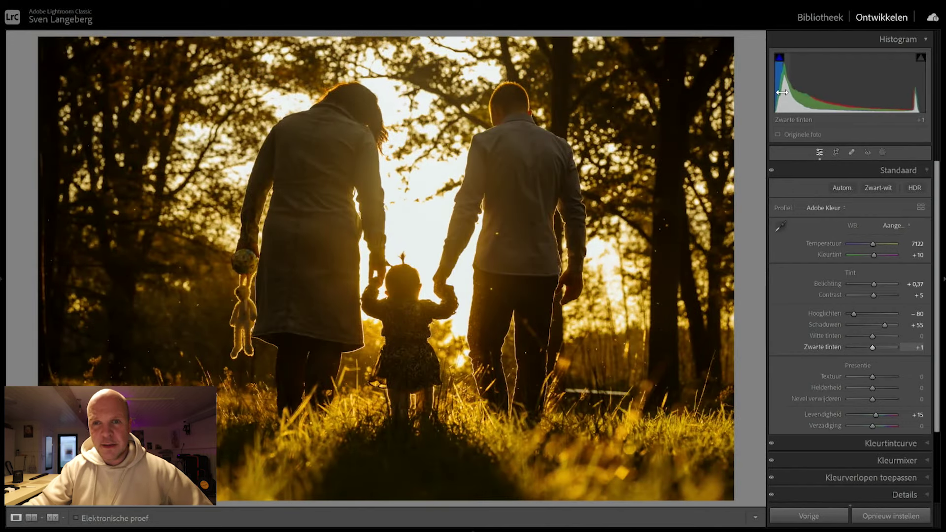
{"action": "left_click", "coordinate": [919, 170]}
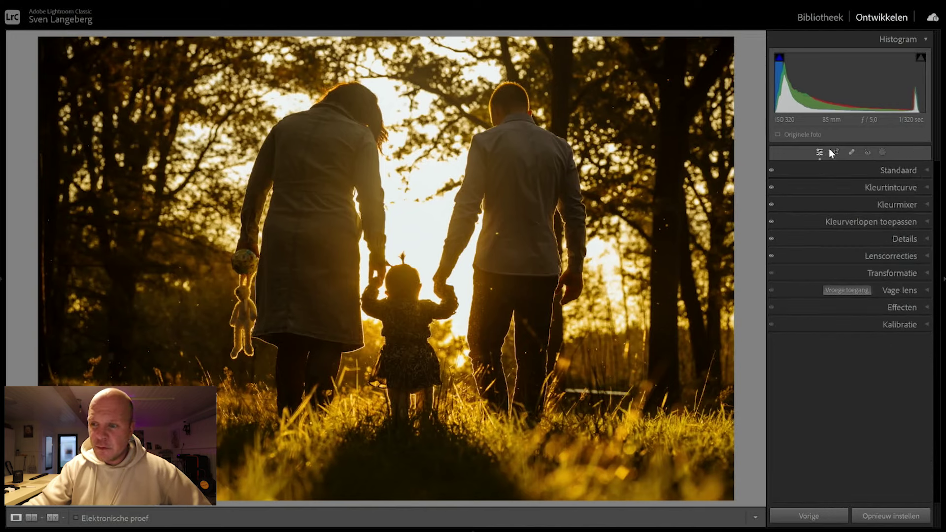
{"action": "left_click", "coordinate": [921, 191]}
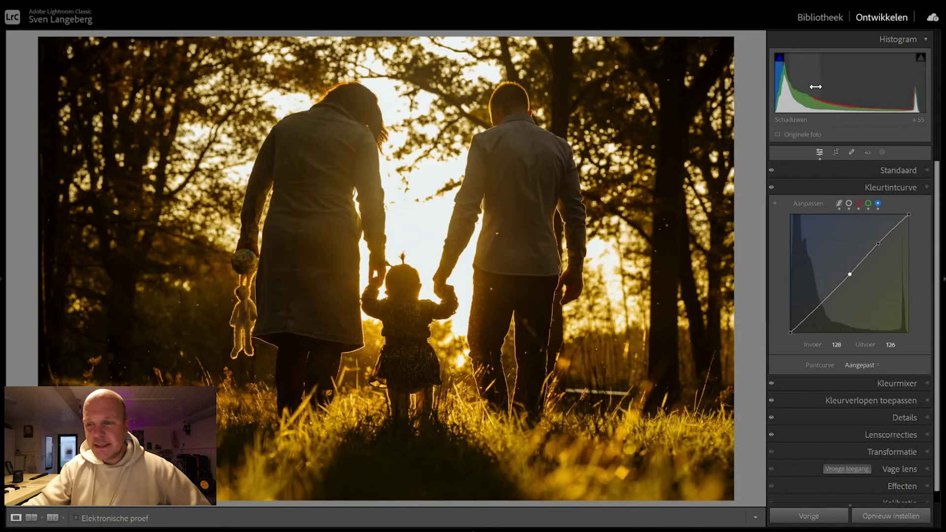
{"action": "left_click", "coordinate": [915, 188]}
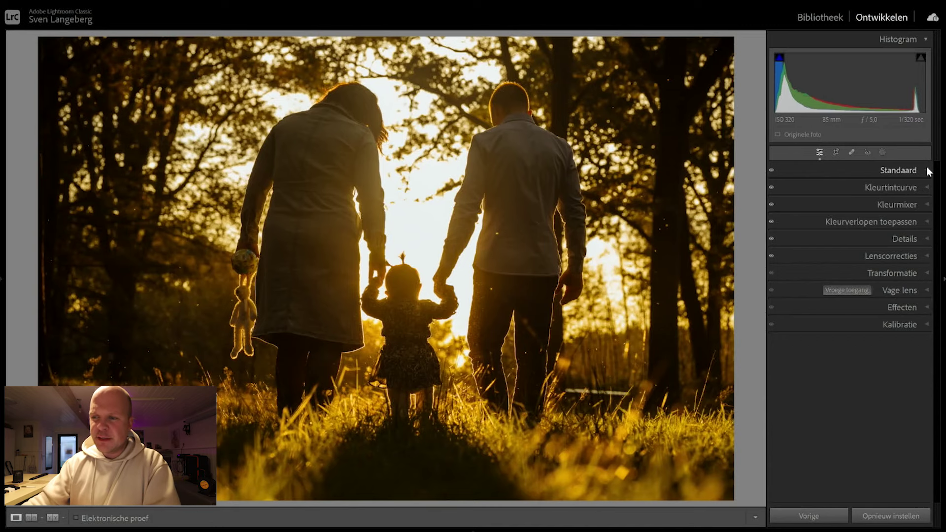
{"action": "left_click", "coordinate": [926, 170]}
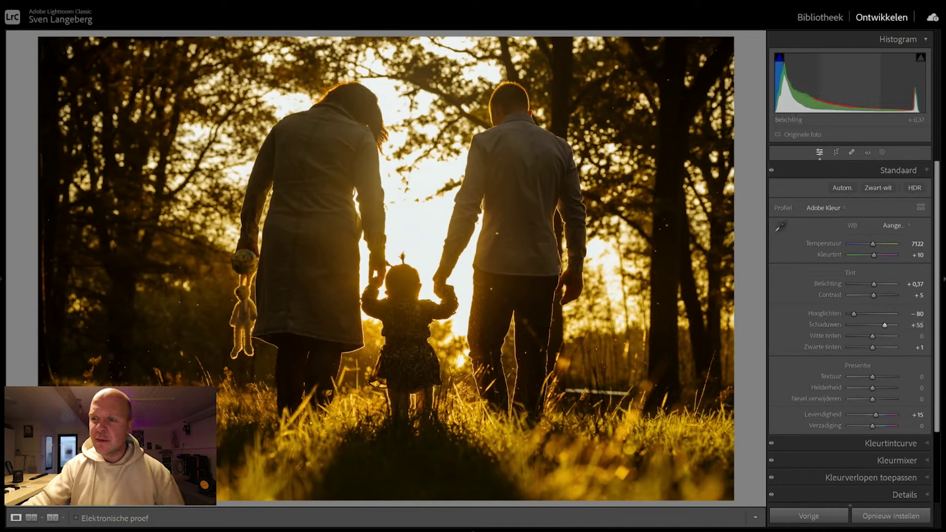
{"action": "left_click", "coordinate": [925, 41]}
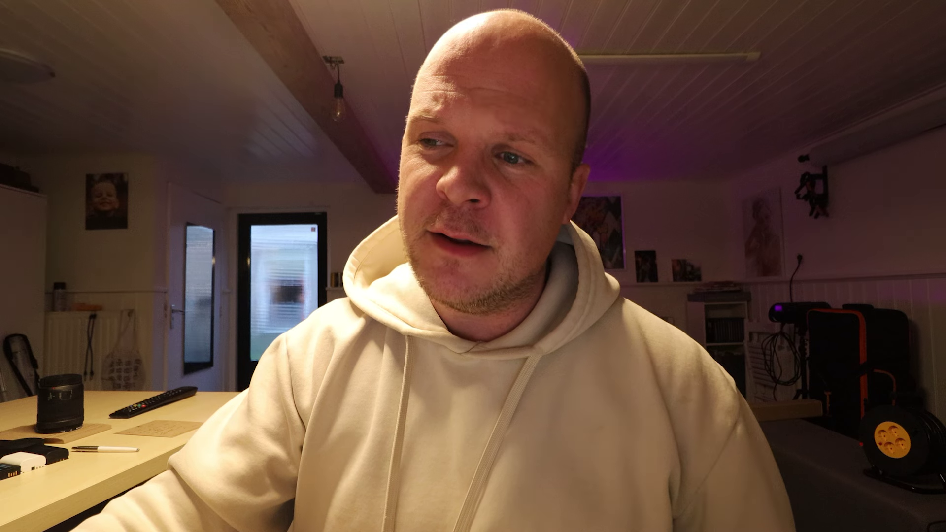